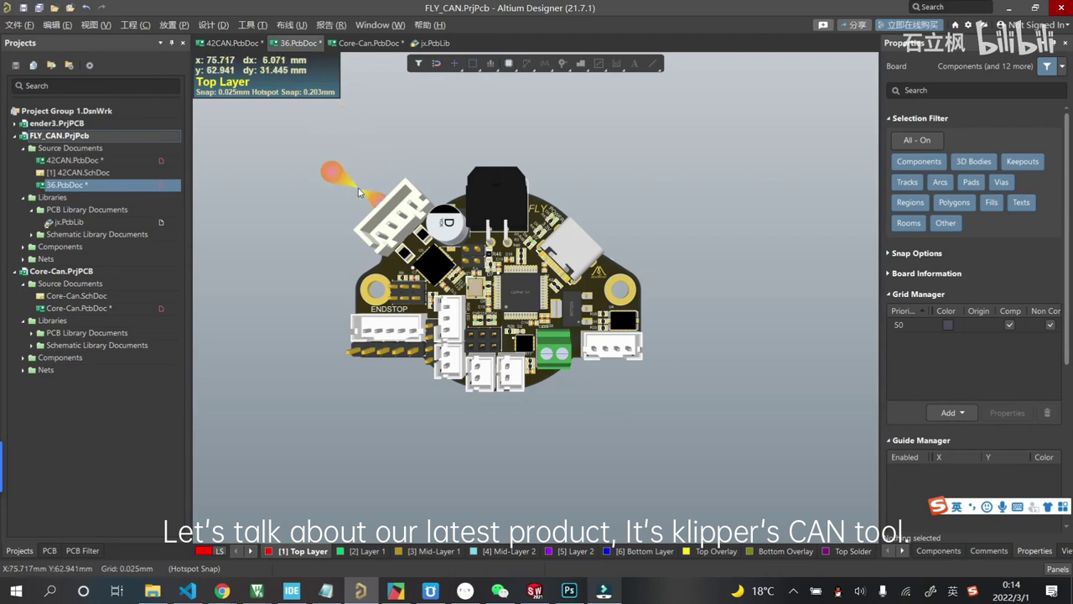
- Switch to the 42CAN tool board layout and orbit it to a more face-on angle
scroll(358, 192, up, 2)
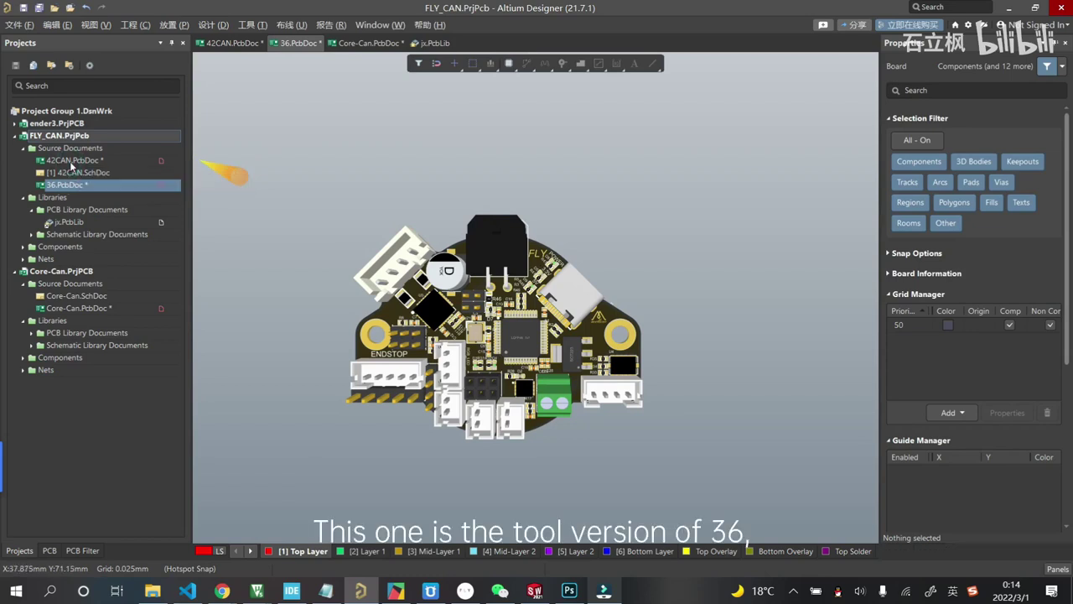
click(72, 161)
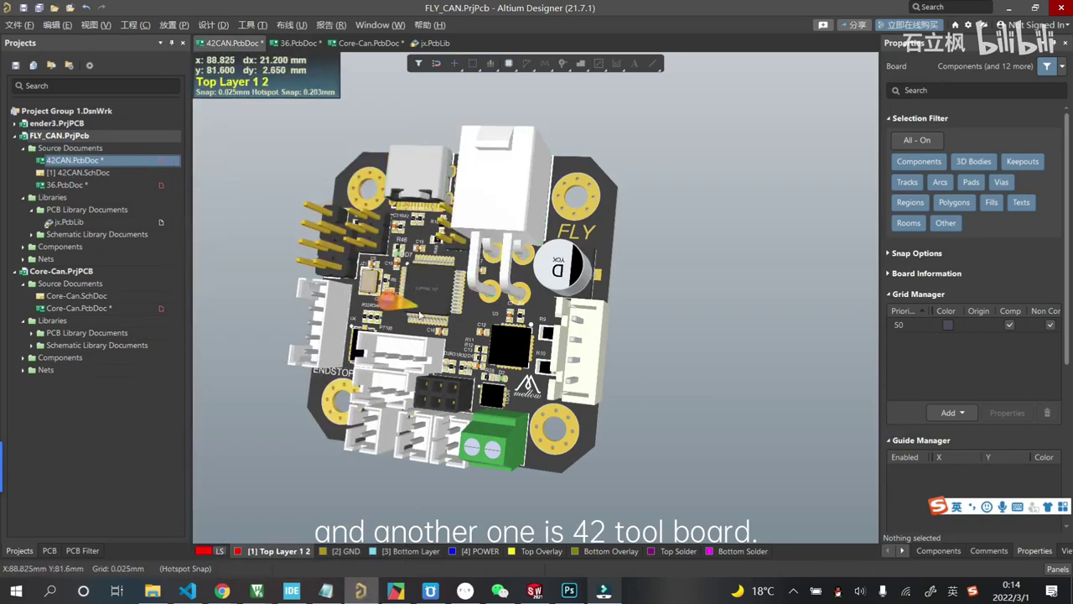
mouse_move(441, 289)
shift+right_down()
mouse_move(427, 305)
mouse_move(239, 239)
shift+right_up()
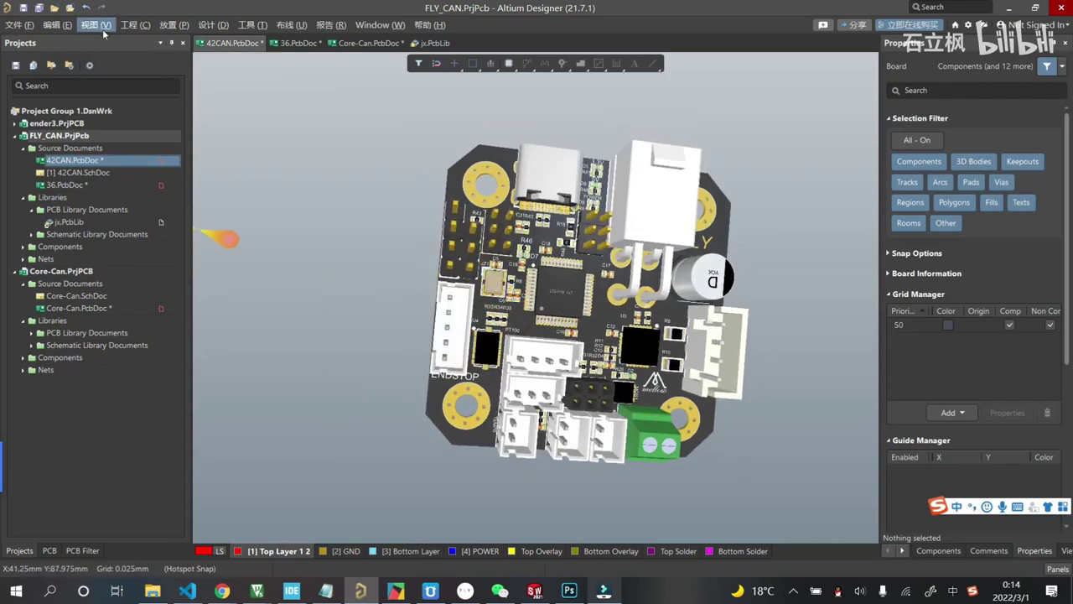
- Orbit and pan the 36 board to face the viewer, then reopen the 42CAN layout
click(67, 184)
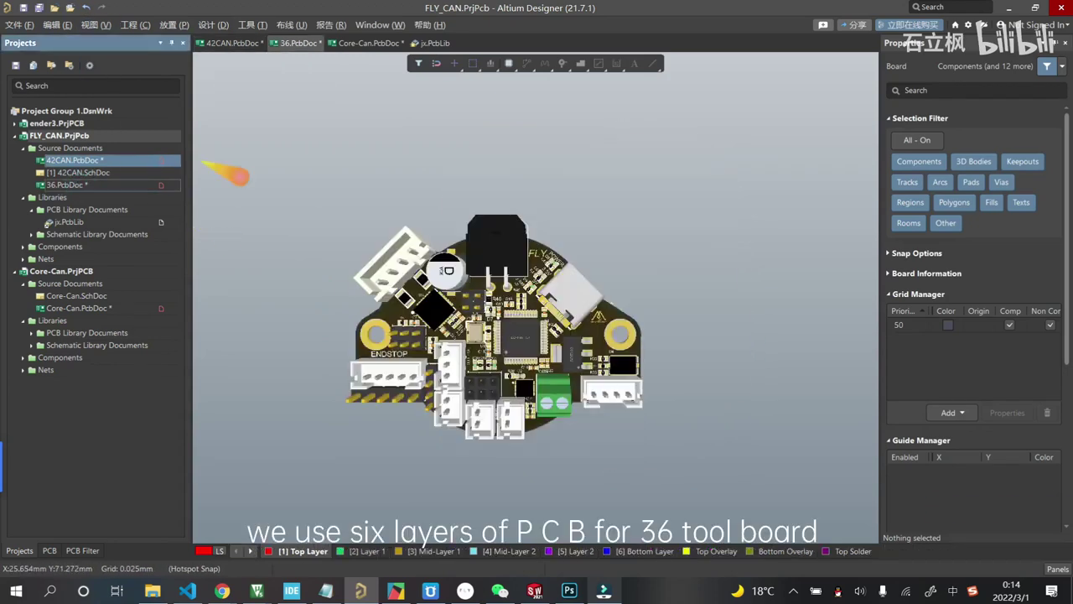
shift+right_drag(450, 200, 486, 448)
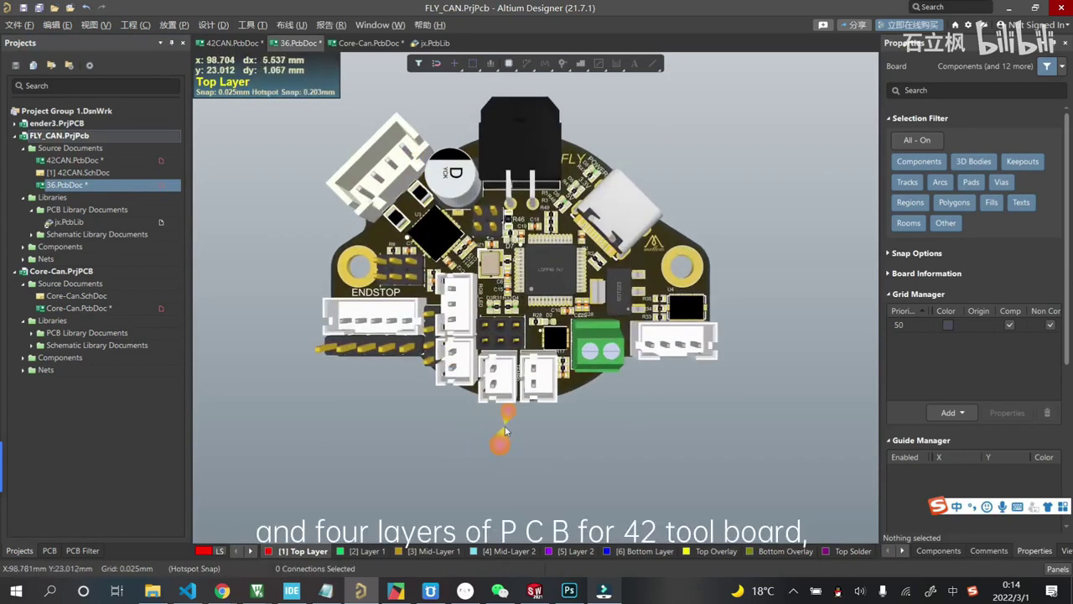
mouse_move(364, 223)
right_down()
mouse_move(365, 321)
mouse_move(386, 242)
right_up()
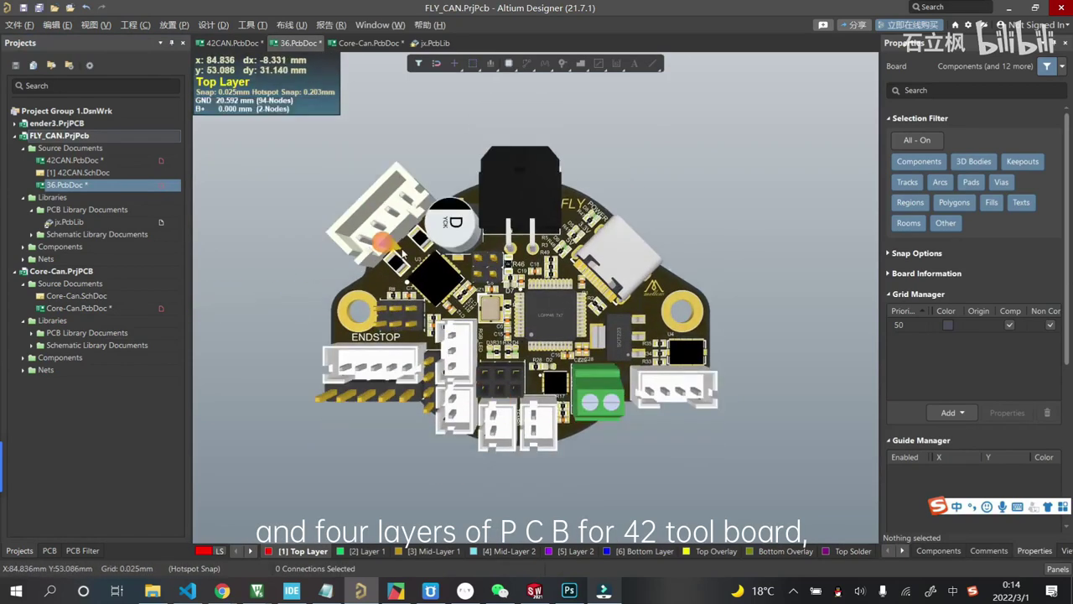
double_click(109, 163)
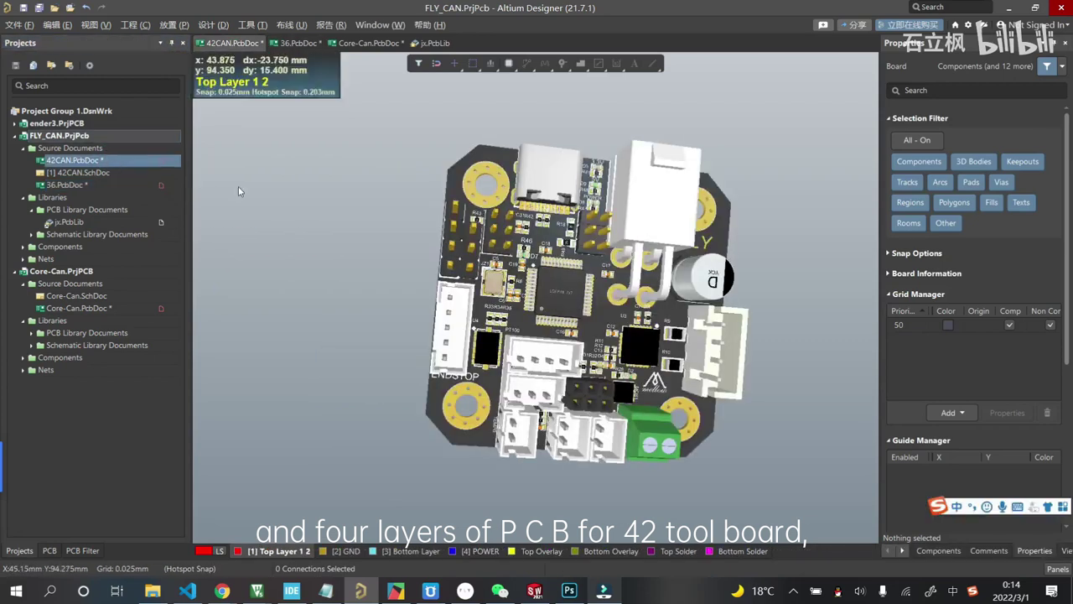
- Apply View > 3D View Control > Top Side to the 42CAN board and scroll to reposition it
click(95, 24)
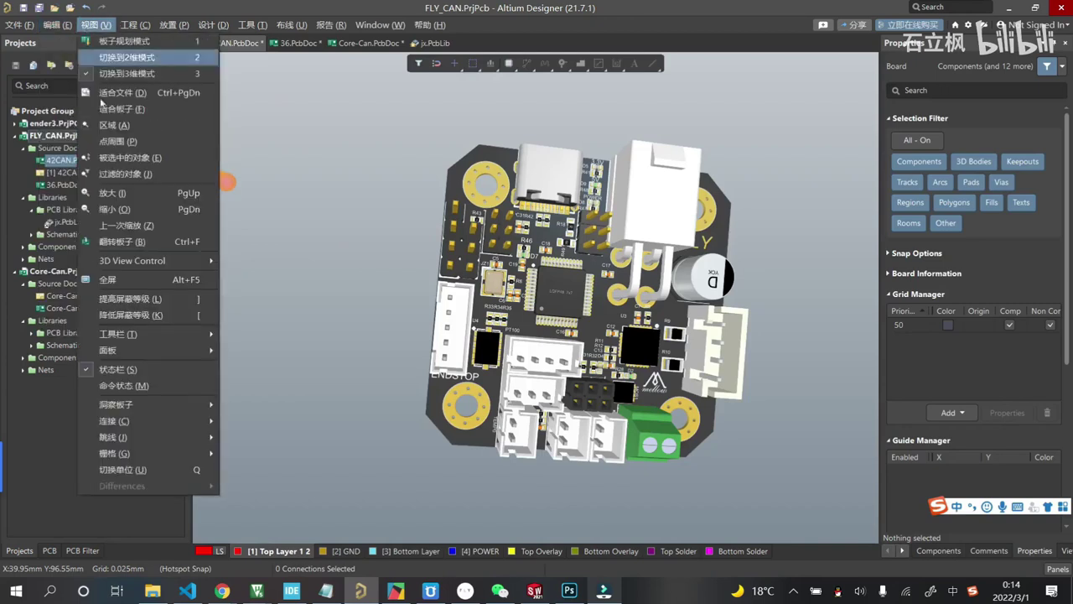
mouse_move(132, 261)
click(256, 260)
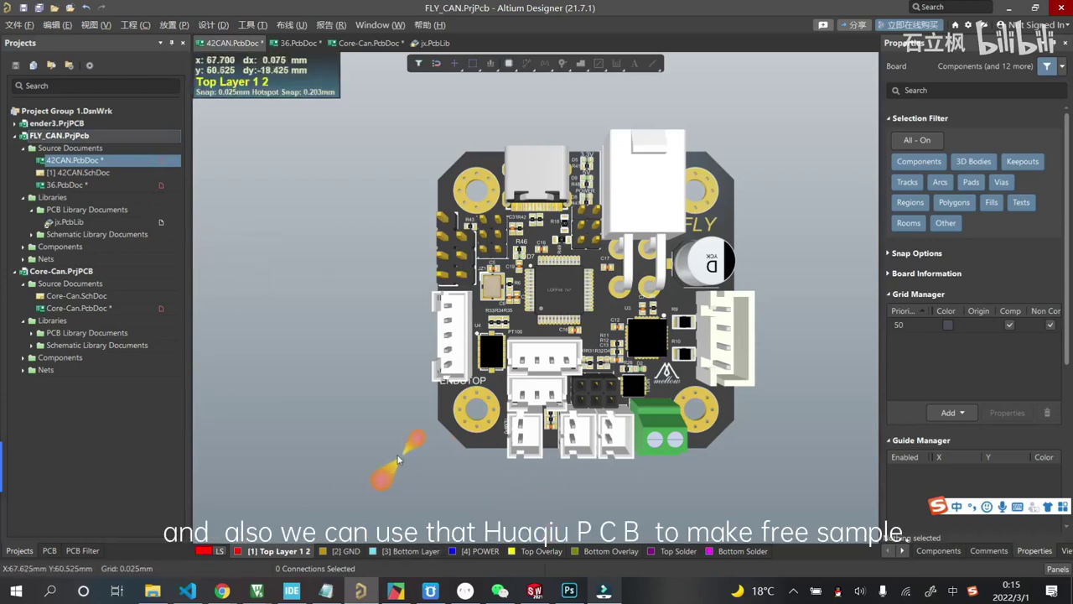
scroll(509, 436, up, 1)
shift+scroll(637, 453, right, 1)
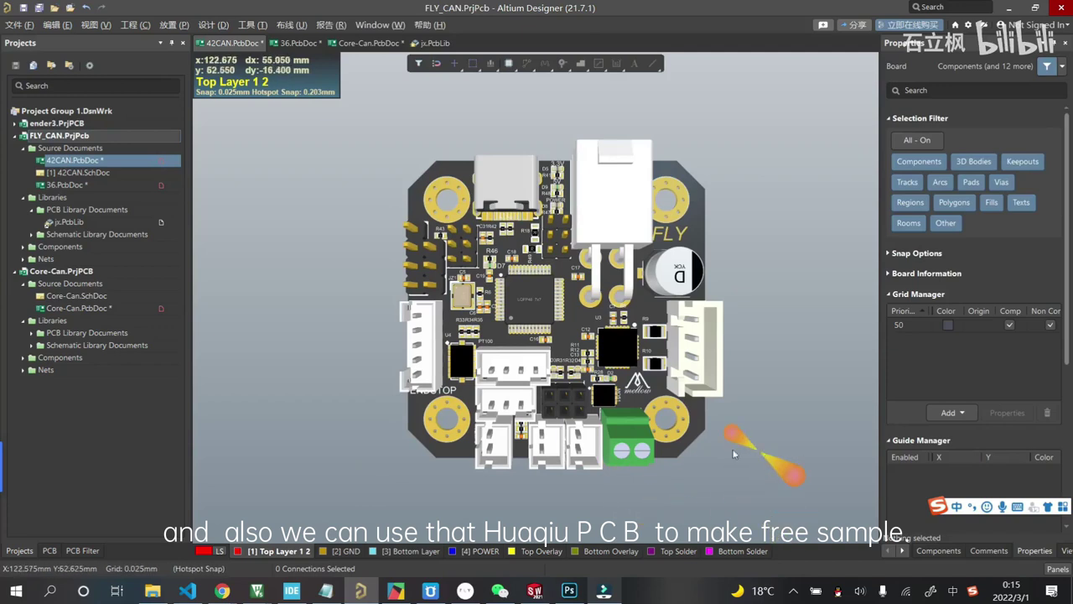
shift+scroll(335, 342, right, 2)
ctrl+scroll(335, 342, up, 1)
shift+scroll(545, 335, left, 1)
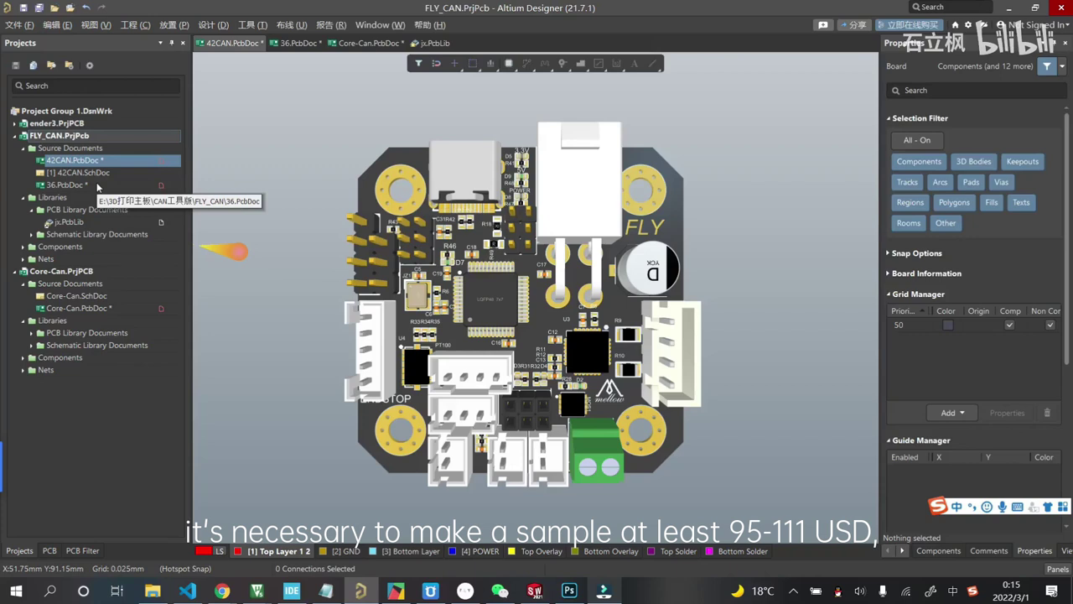
- Flip the 36 board to show its underside and orbit it to an oblique angle
double_click(97, 186)
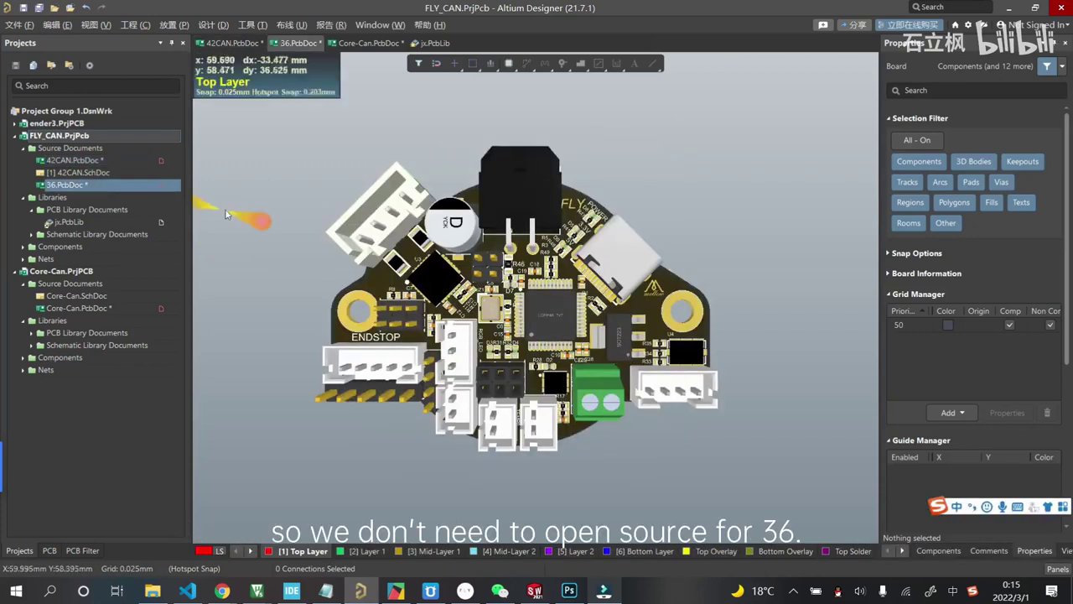
ctrl+scroll(241, 213, up, 3)
ctrl+scroll(297, 207, down, 2)
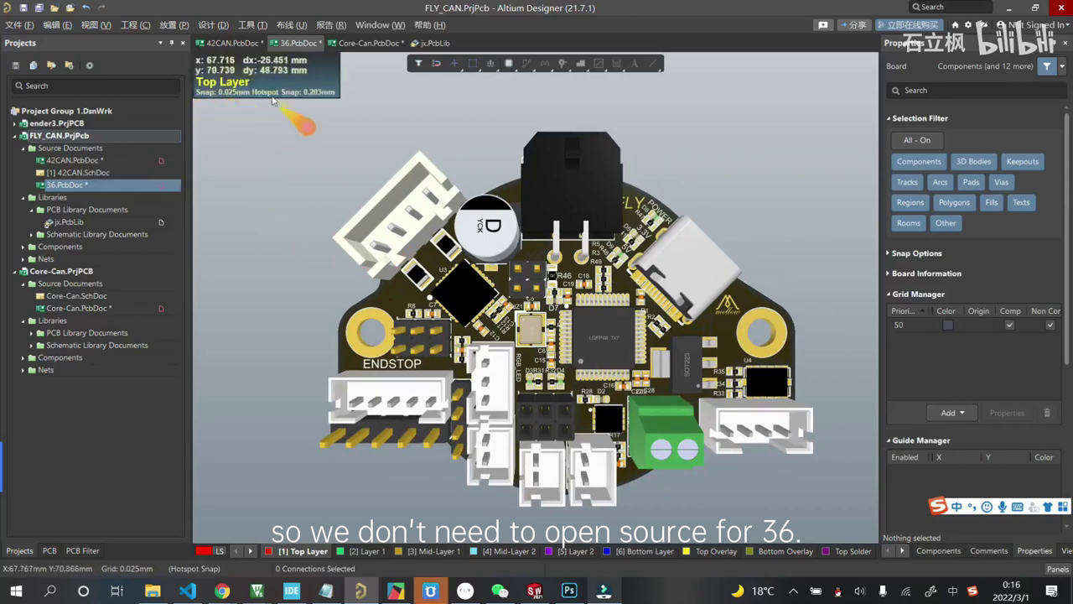
click(90, 28)
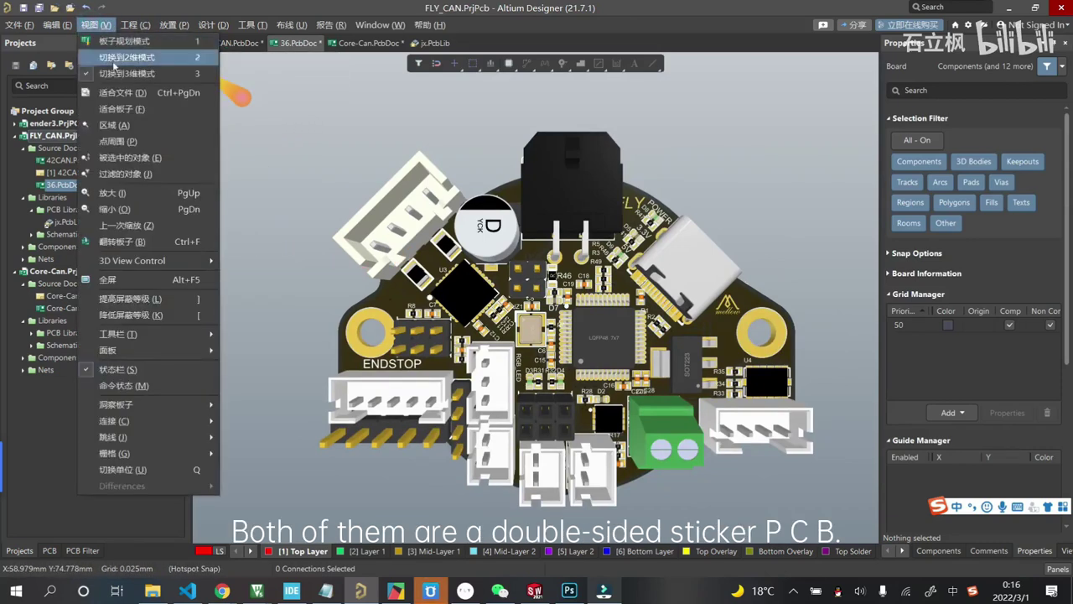
click(139, 241)
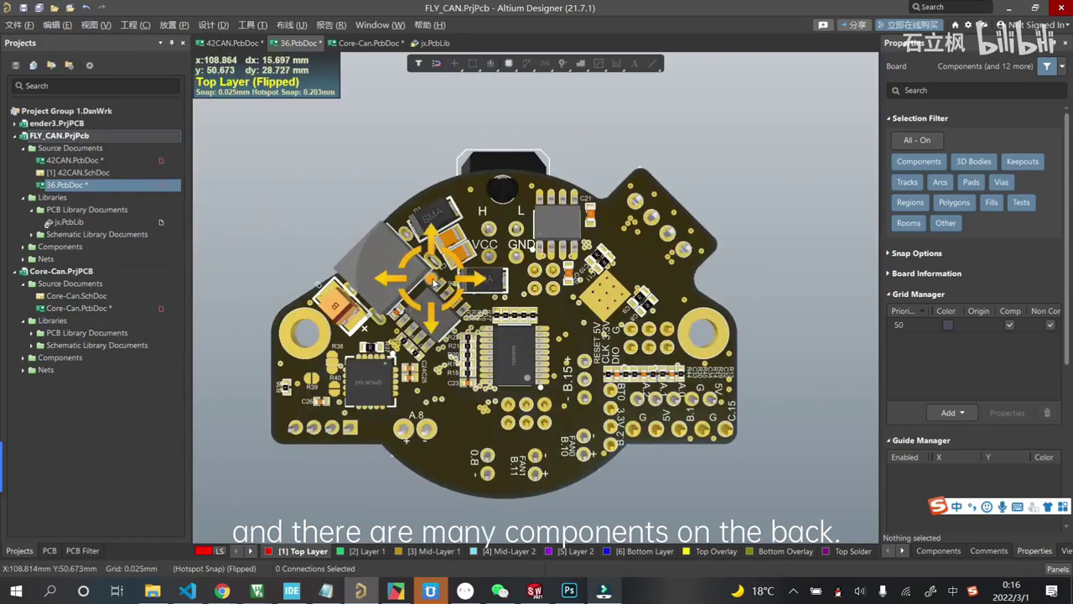
shift+right_drag(456, 225, 373, 186)
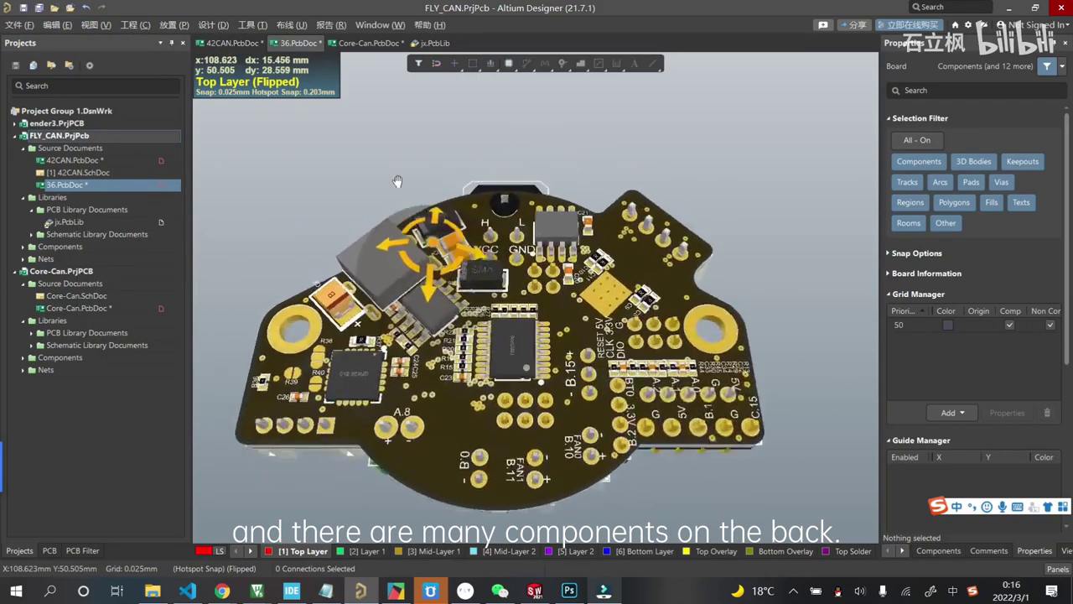
- Flip the 42CAN board and tilt it to view its underside and connectors in perspective
click(131, 160)
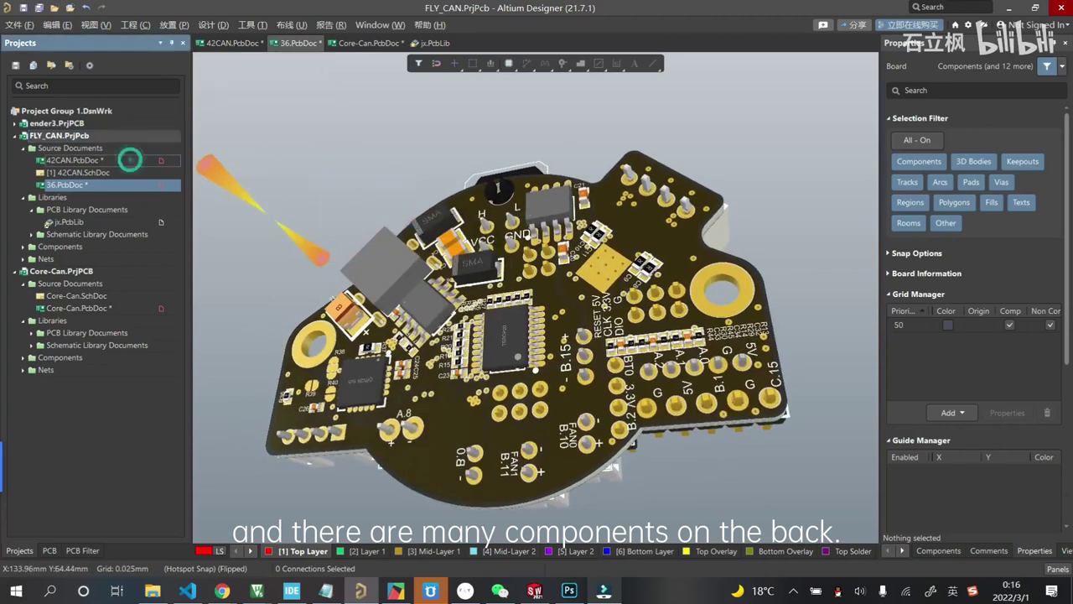
click(104, 26)
click(126, 243)
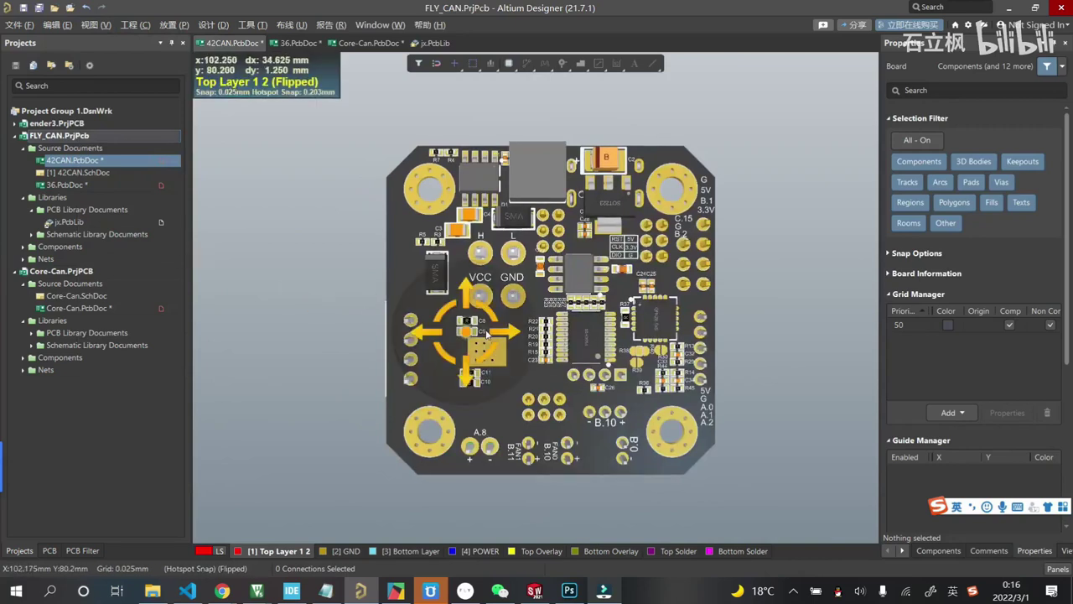
mouse_move(480, 312)
shift+right_down()
mouse_move(490, 266)
mouse_move(453, 333)
shift+right_up()
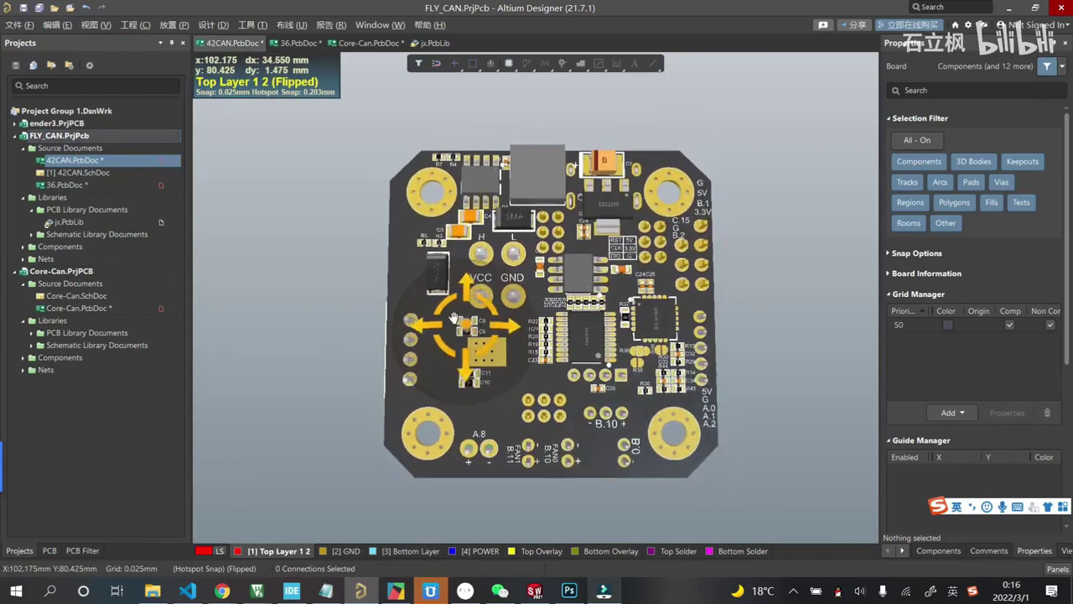
shift+right_drag(563, 253, 573, 265)
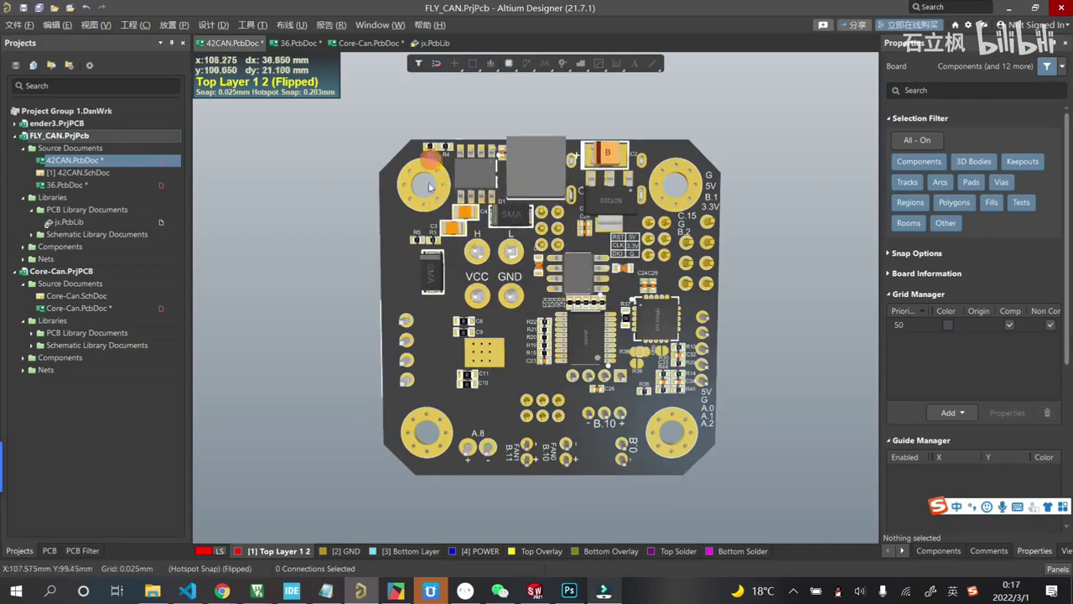
mouse_move(564, 241)
shift+right_down()
mouse_move(540, 253)
mouse_move(563, 243)
shift+right_up()
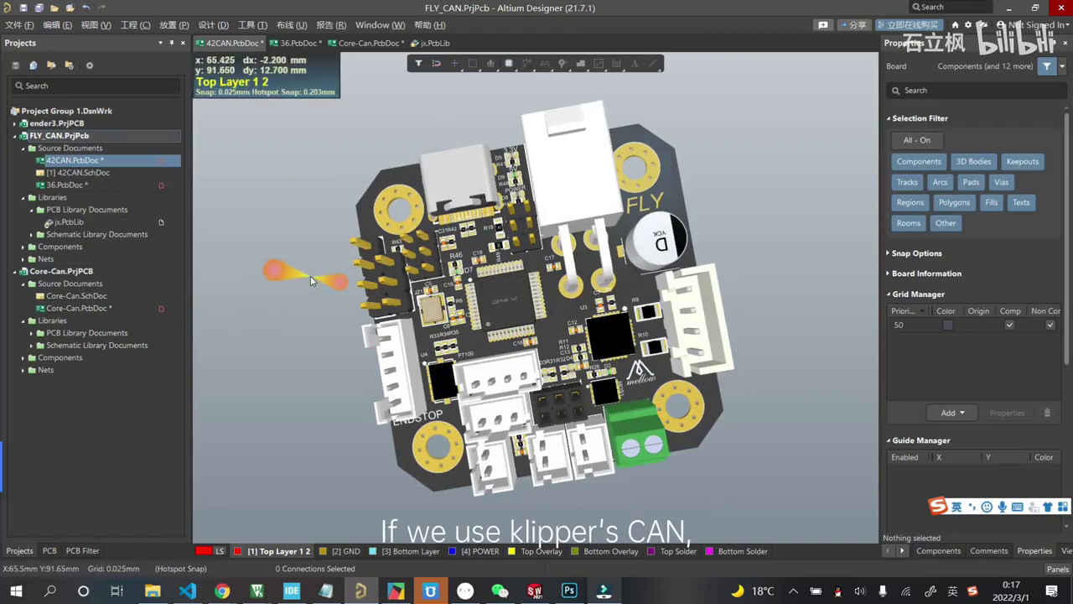
double_click(127, 307)
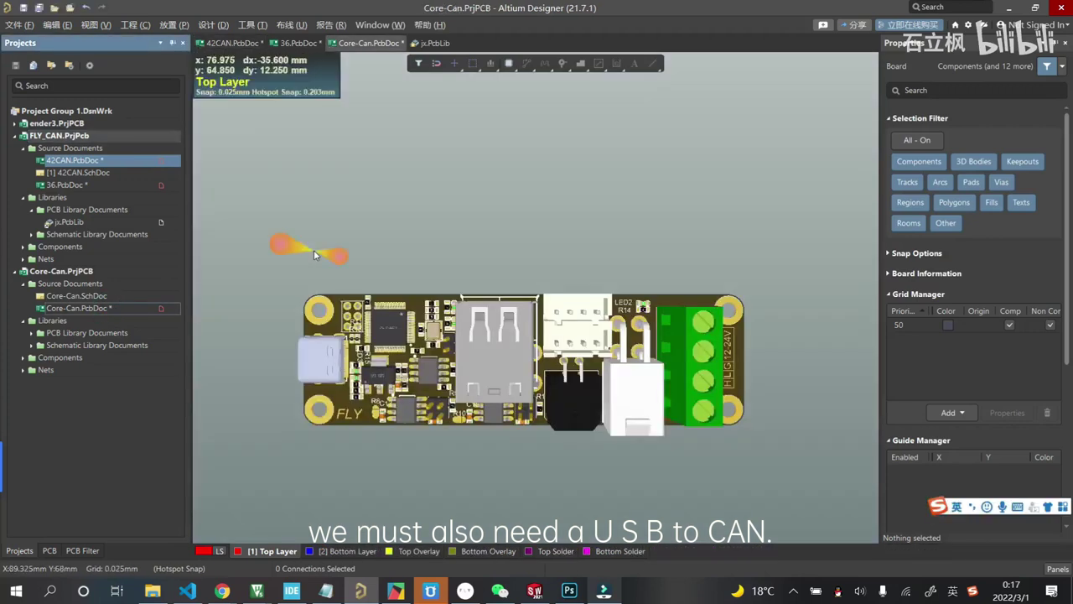
scroll(411, 237, down, 3)
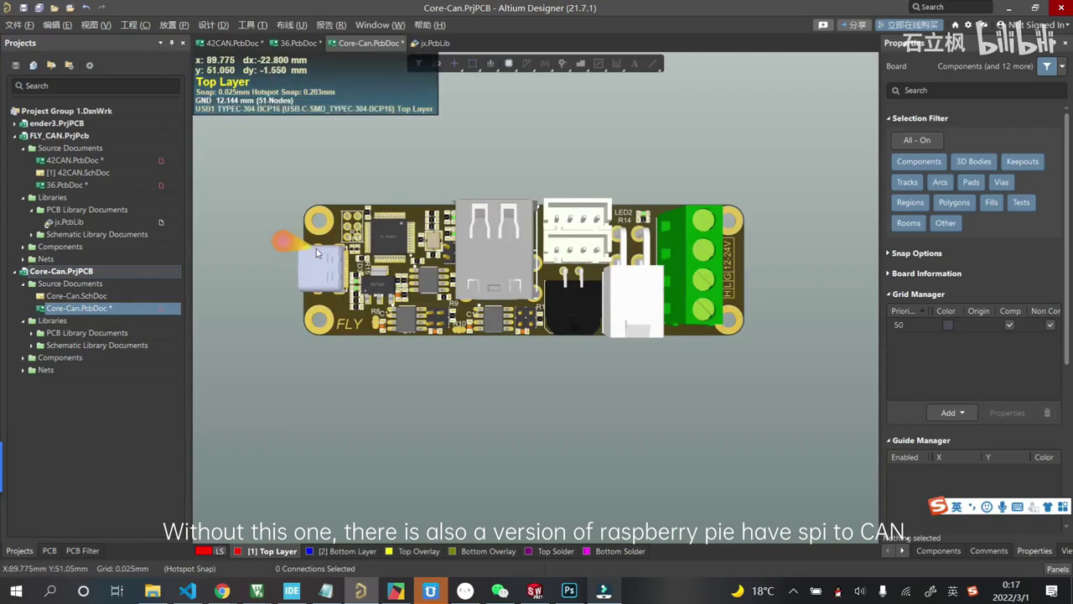
scroll(318, 252, up, 3)
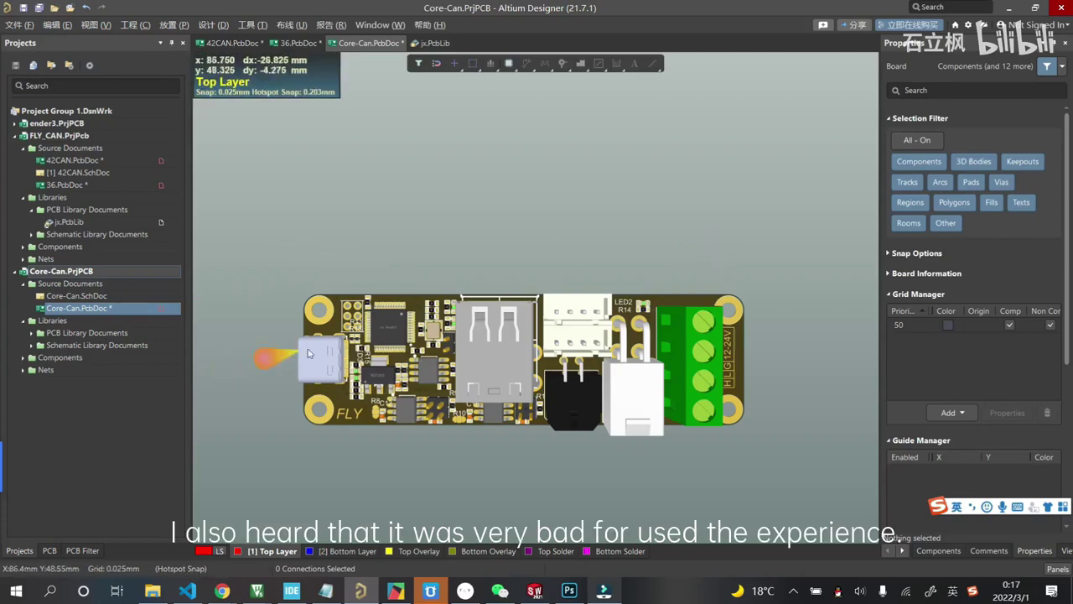
mouse_move(356, 309)
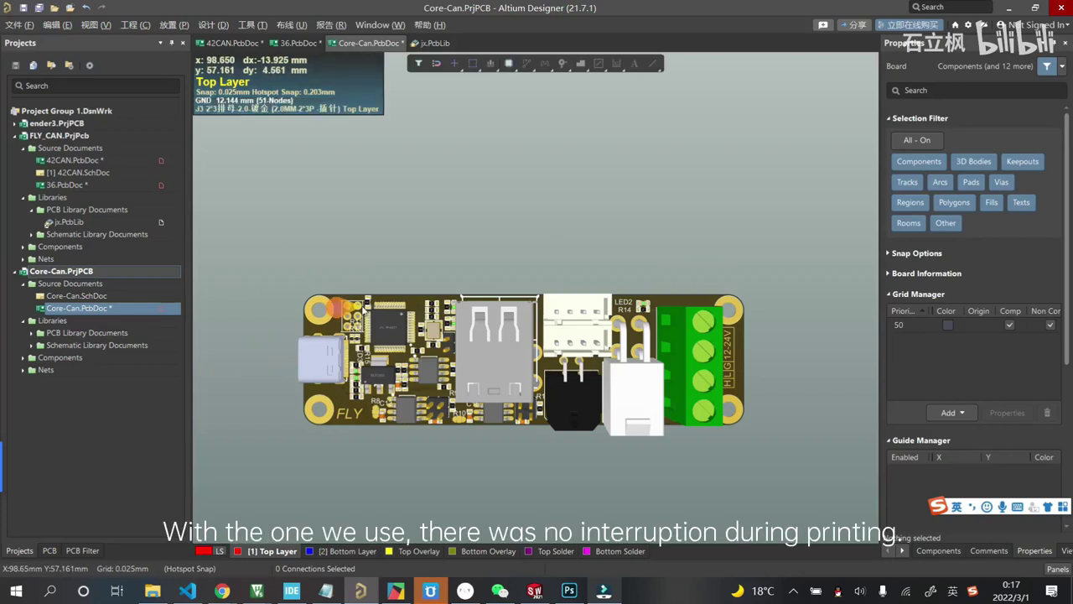
drag(366, 310, 378, 287)
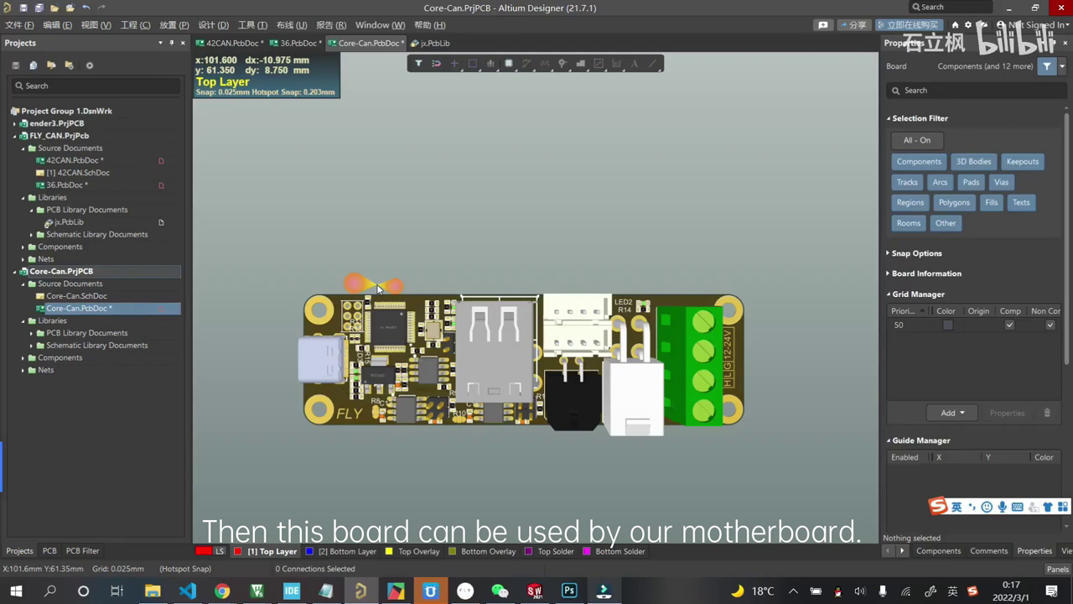
ctrl+scroll(475, 366, up, 2)
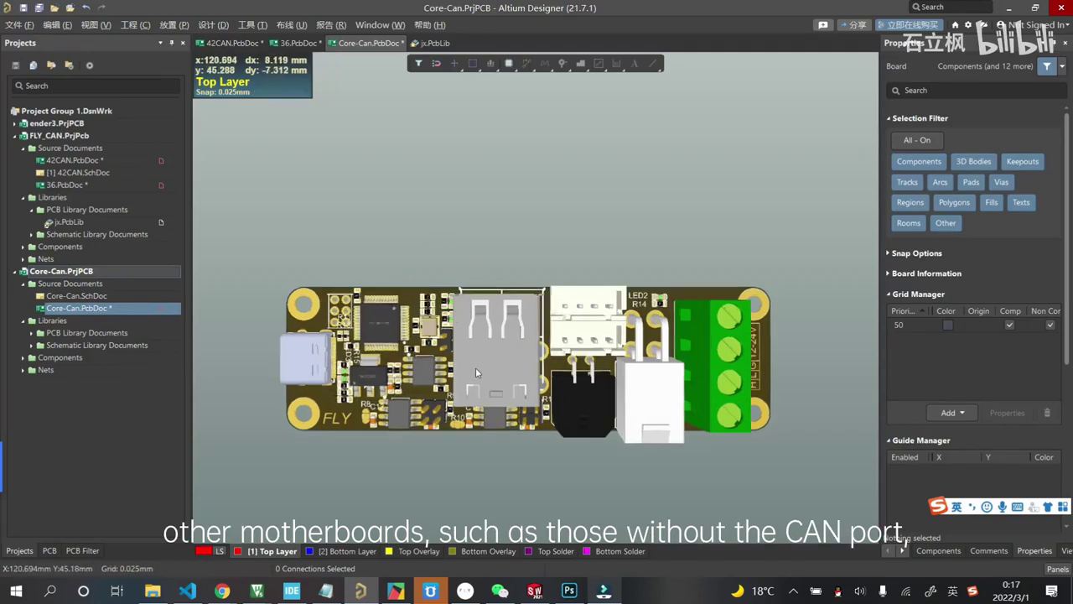
ctrl+scroll(456, 436, down, 2)
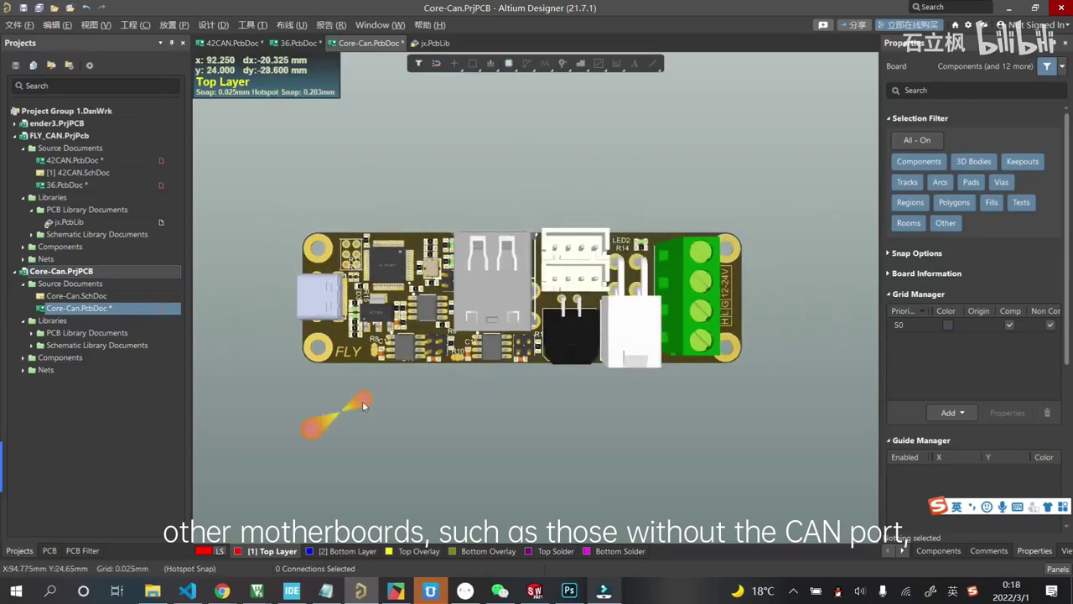
scroll(388, 379, up, 2)
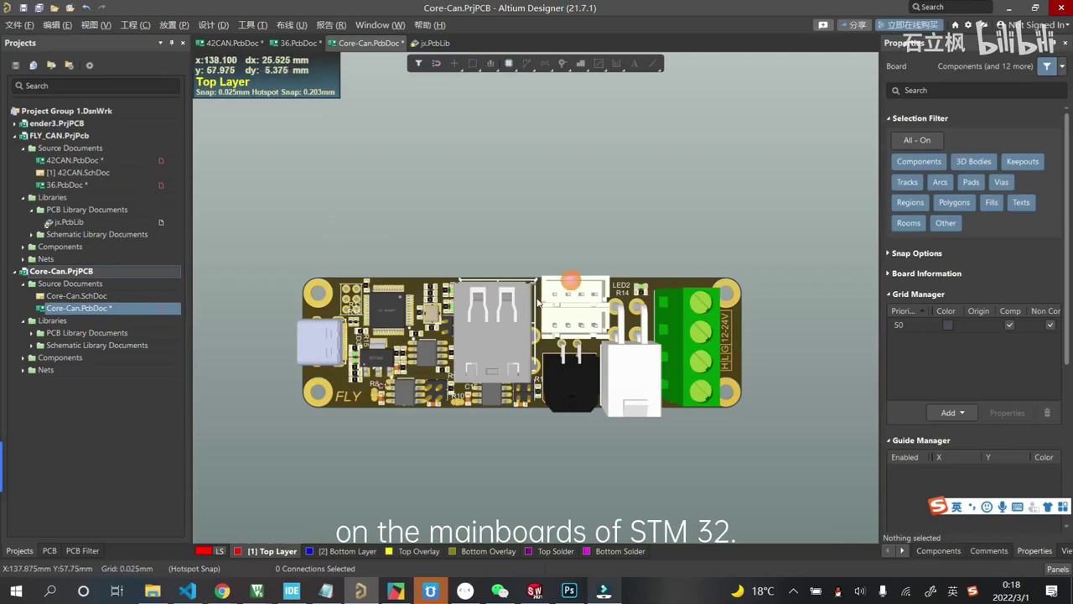
- Orbit the Core-Can board around its large USB connector and zoom in
shift+right_drag(503, 331, 597, 293)
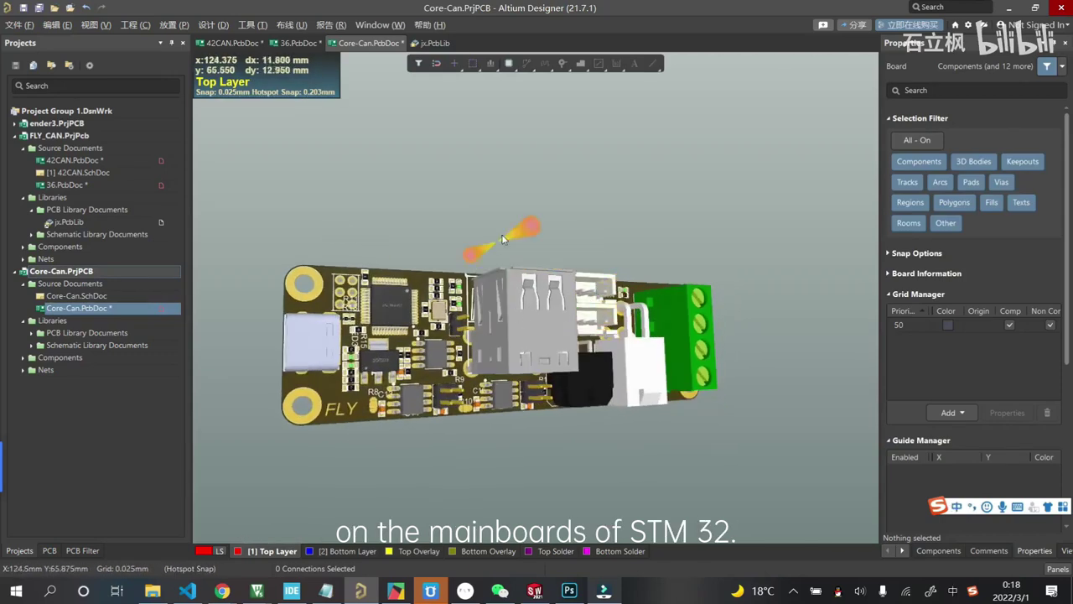
click(520, 293)
mouse_move(519, 293)
shift+right_down()
mouse_move(512, 284)
mouse_move(493, 299)
shift+right_up()
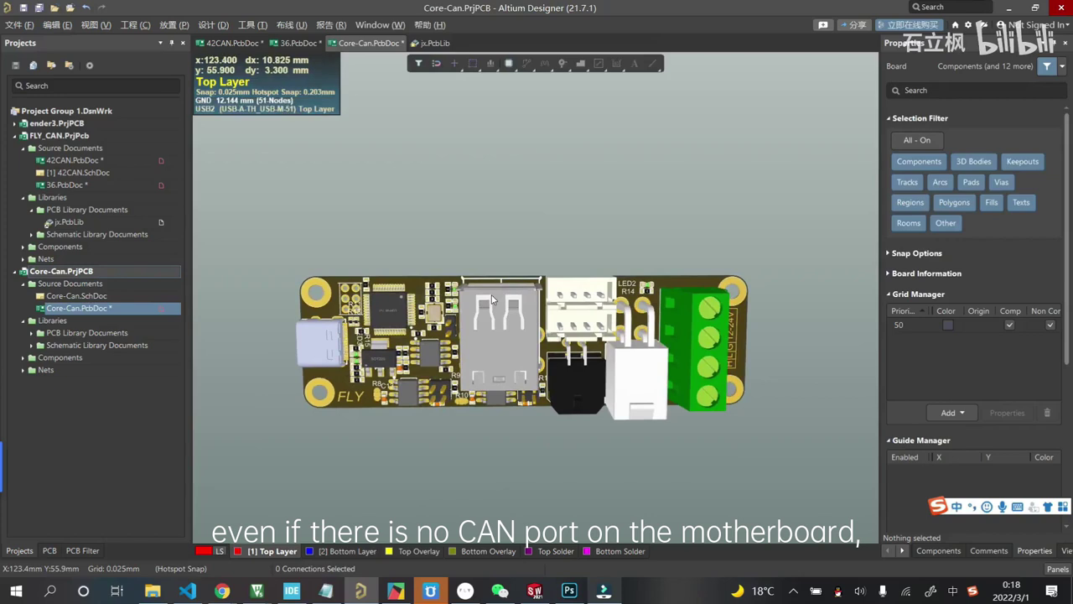
shift+right_drag(493, 299, 509, 321)
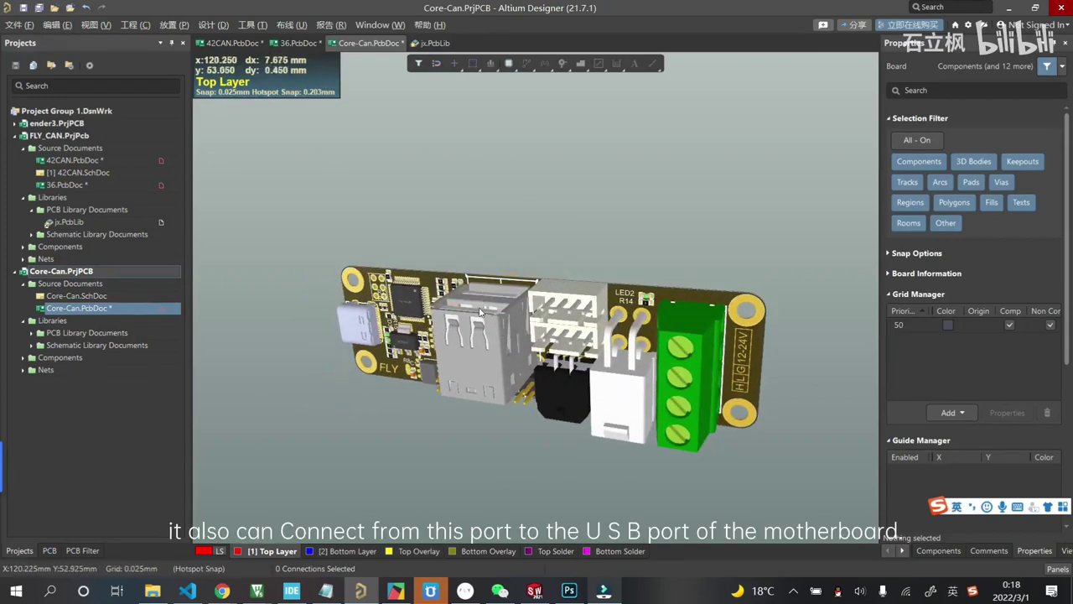
shift+right_drag(480, 312, 491, 293)
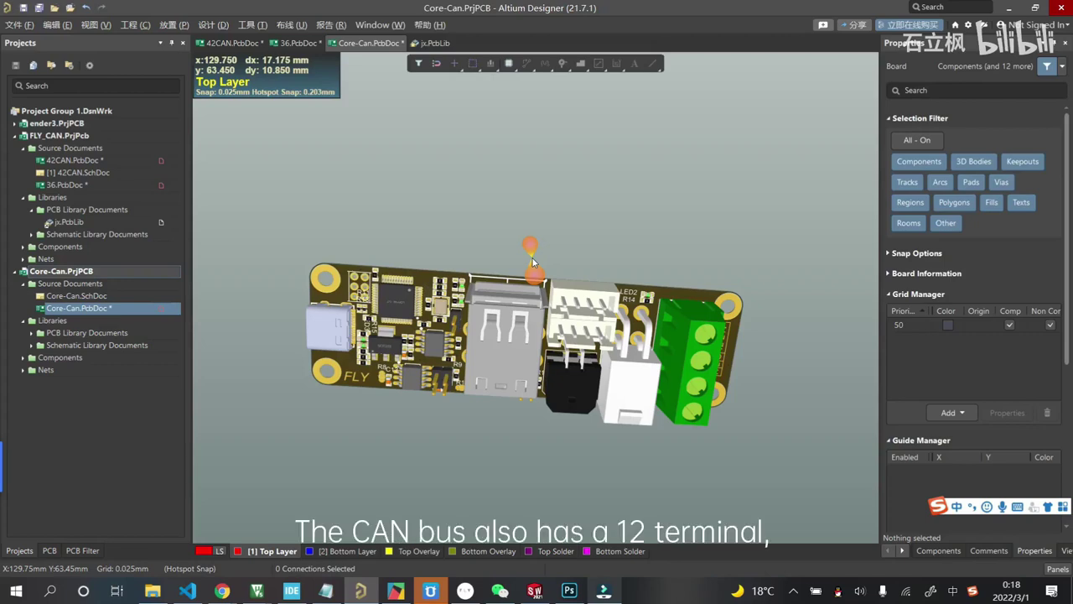
shift+right_drag(534, 267, 575, 322)
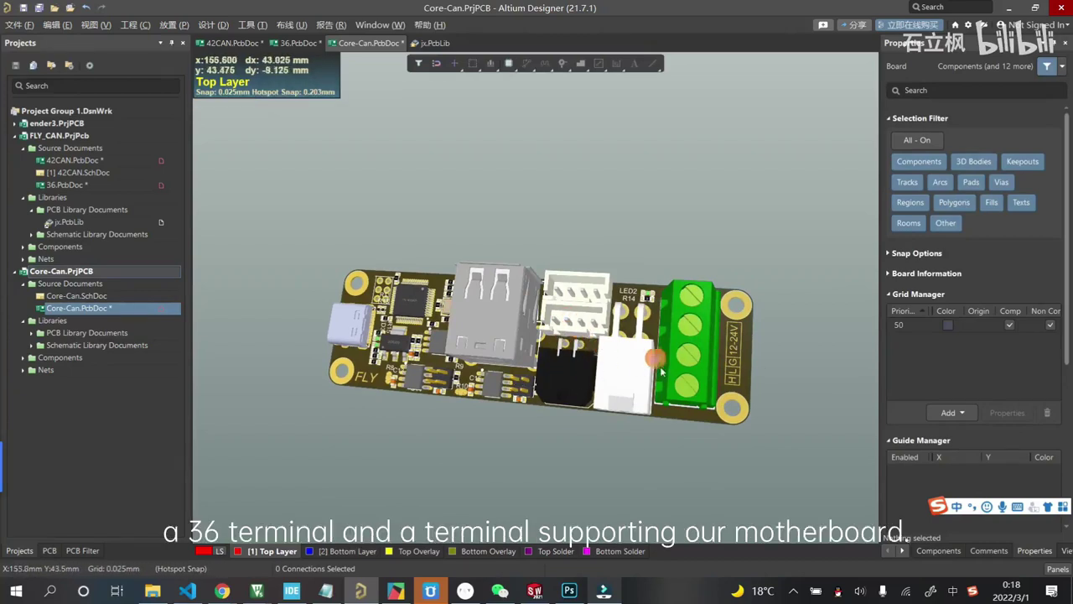
ctrl+scroll(670, 365, up, 1)
ctrl+scroll(692, 361, up, 1)
ctrl+scroll(696, 359, up, 1)
- Orbit to diagonal and top-down views of the connectors, then snap to a flat top-side view
mouse_move(698, 359)
shift+right_down()
mouse_move(597, 364)
mouse_move(713, 361)
shift+right_up()
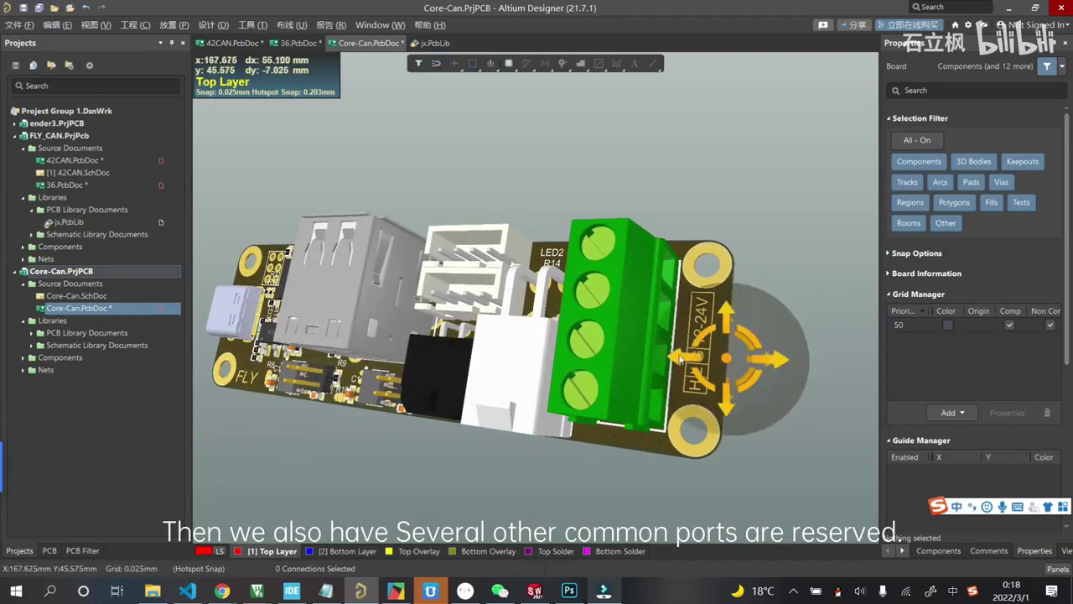
mouse_move(731, 362)
shift+right_down()
mouse_move(529, 407)
mouse_move(585, 366)
shift+right_up()
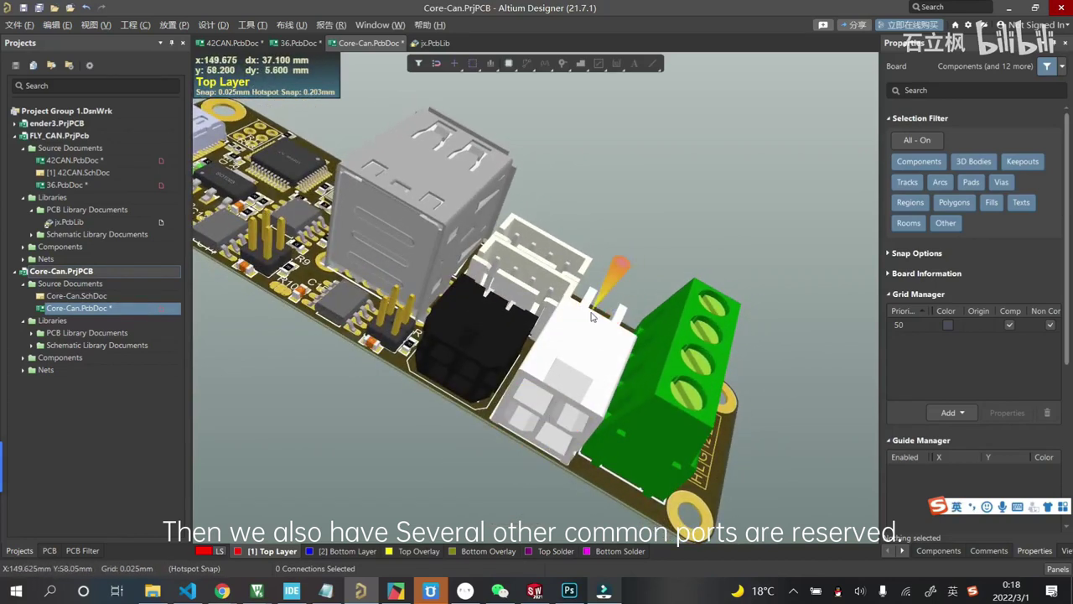
shift+right_drag(544, 213, 510, 291)
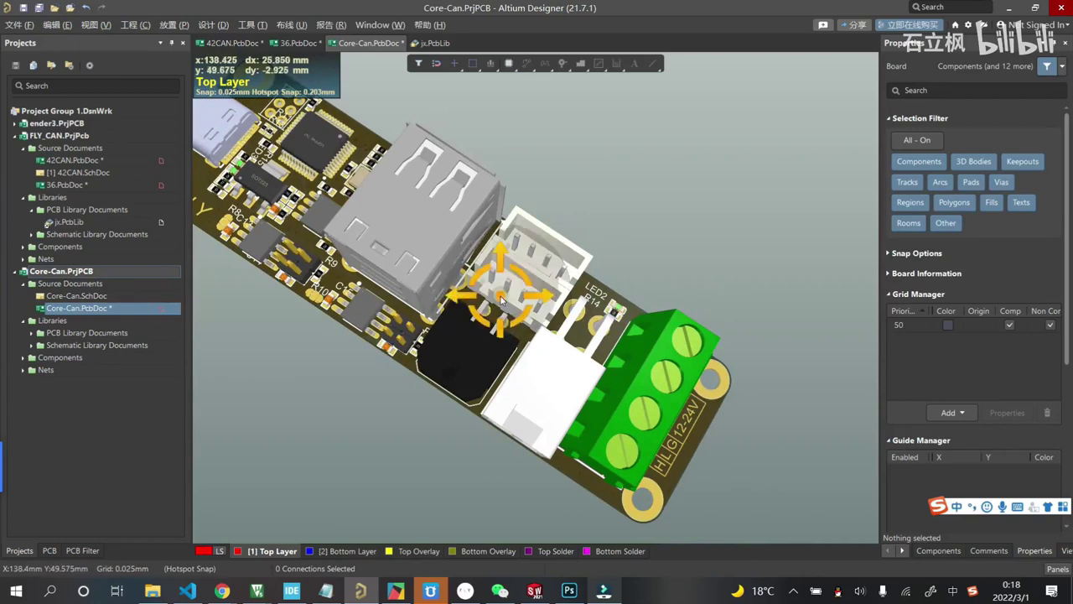
ctrl+scroll(446, 298, down, 2)
ctrl+scroll(443, 290, up, 1)
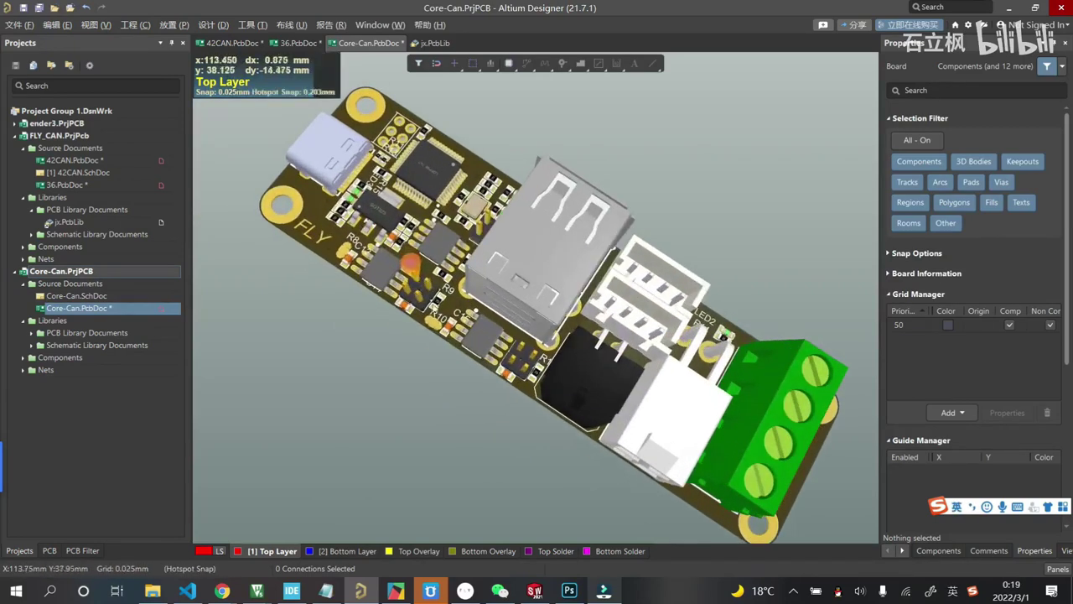
ctrl+scroll(444, 377, up, 1)
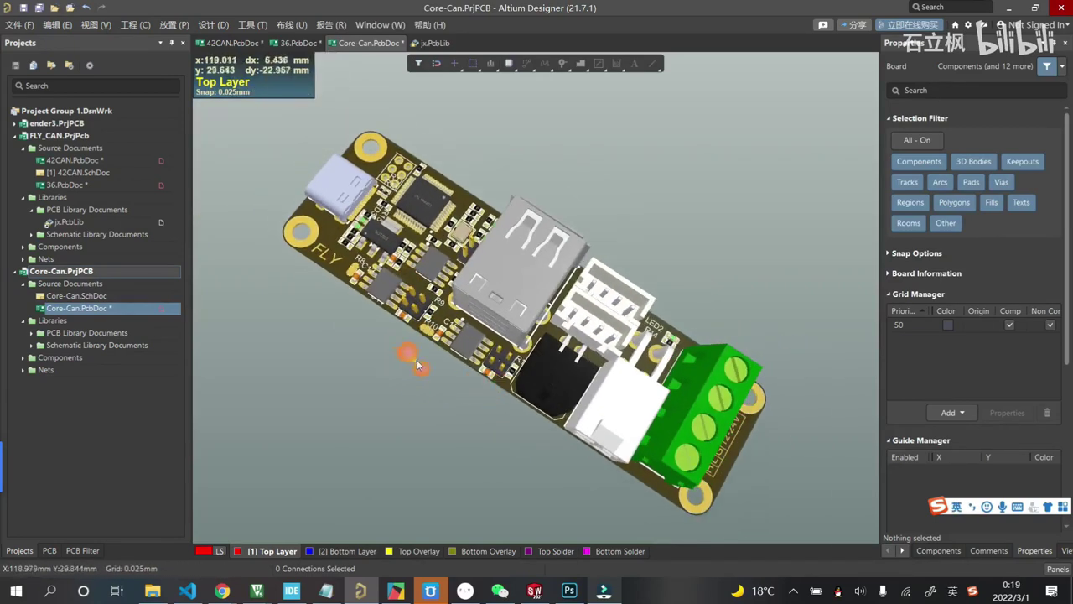
ctrl+scroll(416, 359, up, 1)
shift+right_drag(404, 370, 469, 379)
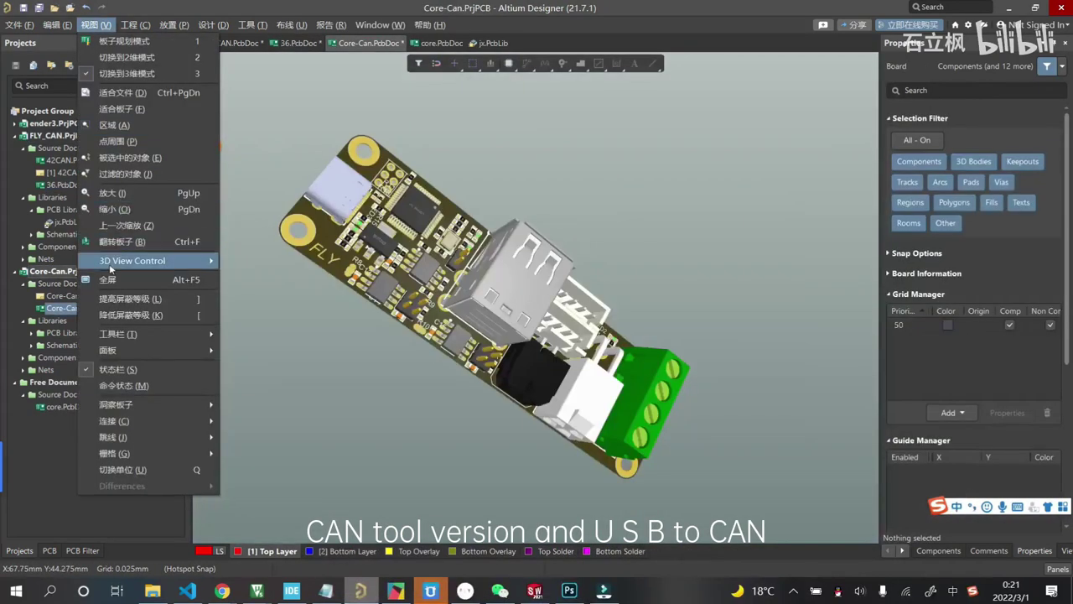
click(265, 261)
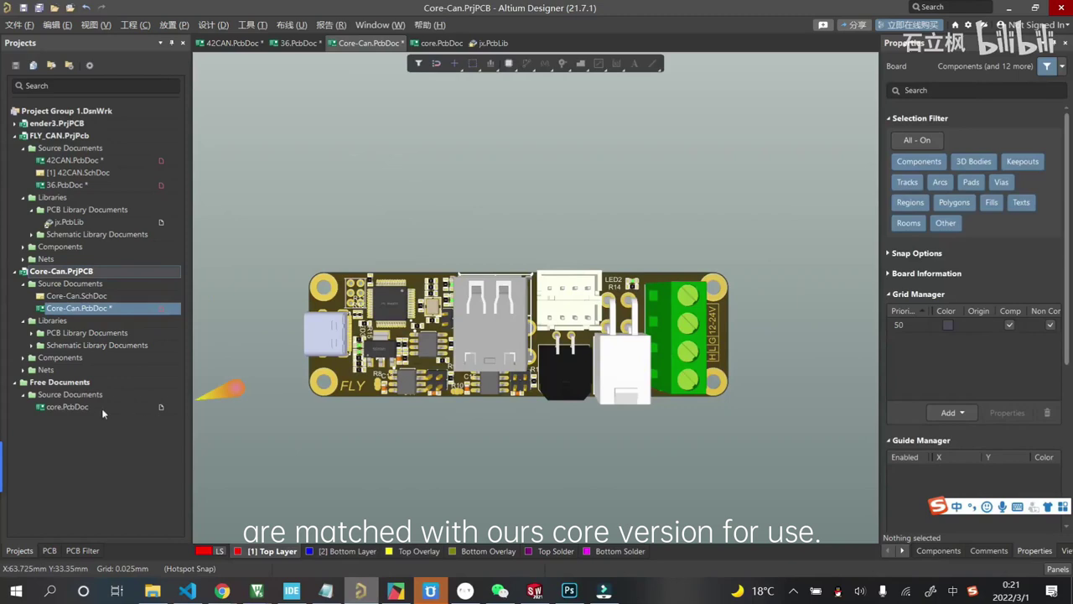
- Open core.PcbDoc, the Fly-Gemini motherboard layout, from the Projects panel
double_click(54, 408)
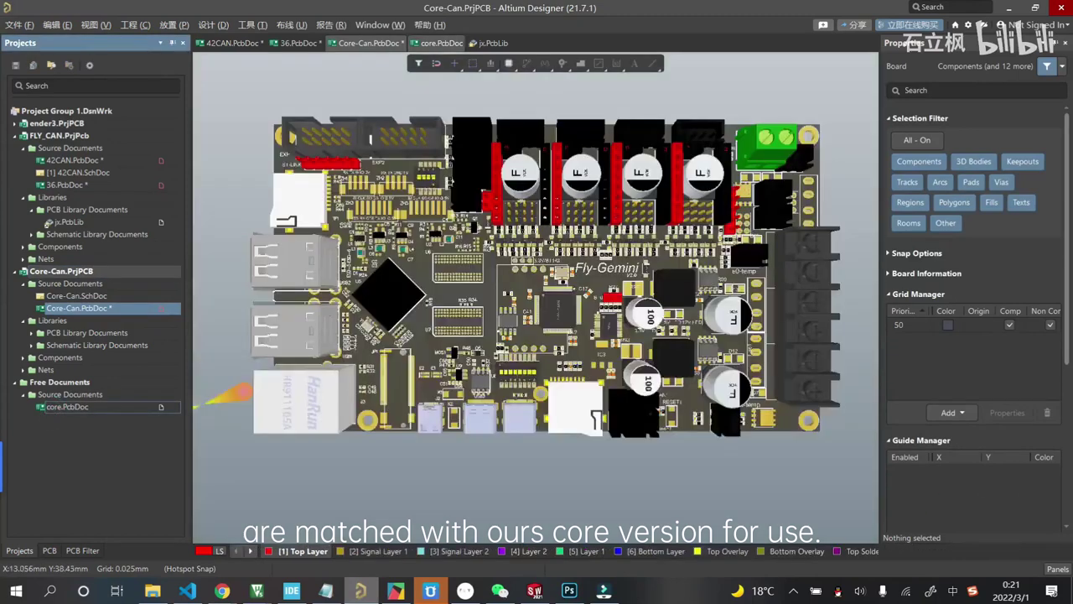
scroll(335, 353, up, 1)
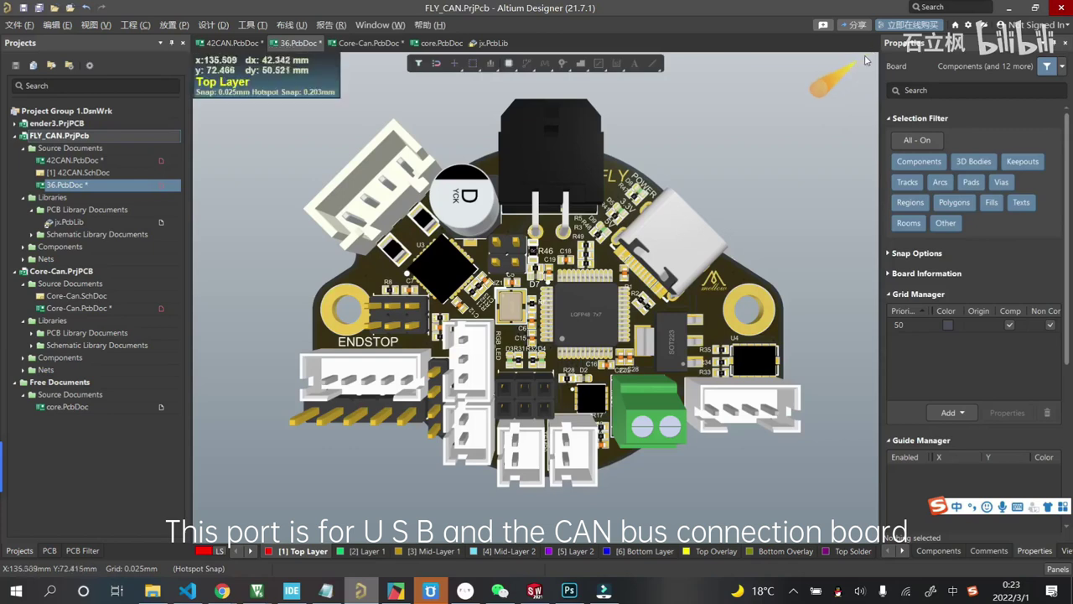
- Select the black connector at the 36 board's top, then clear the selection
click(543, 129)
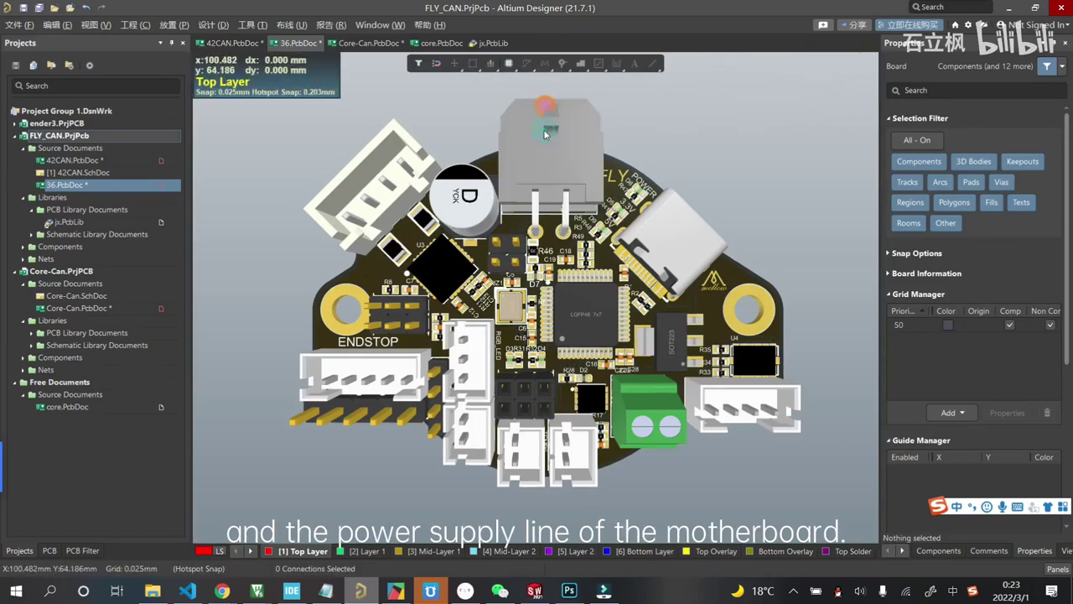
click(594, 130)
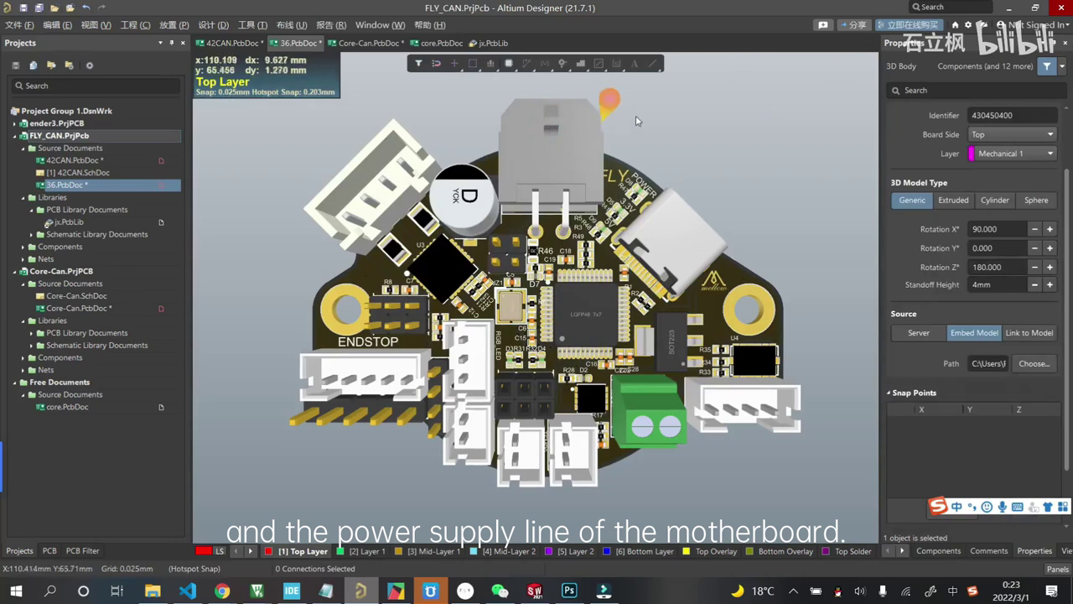
click(559, 142)
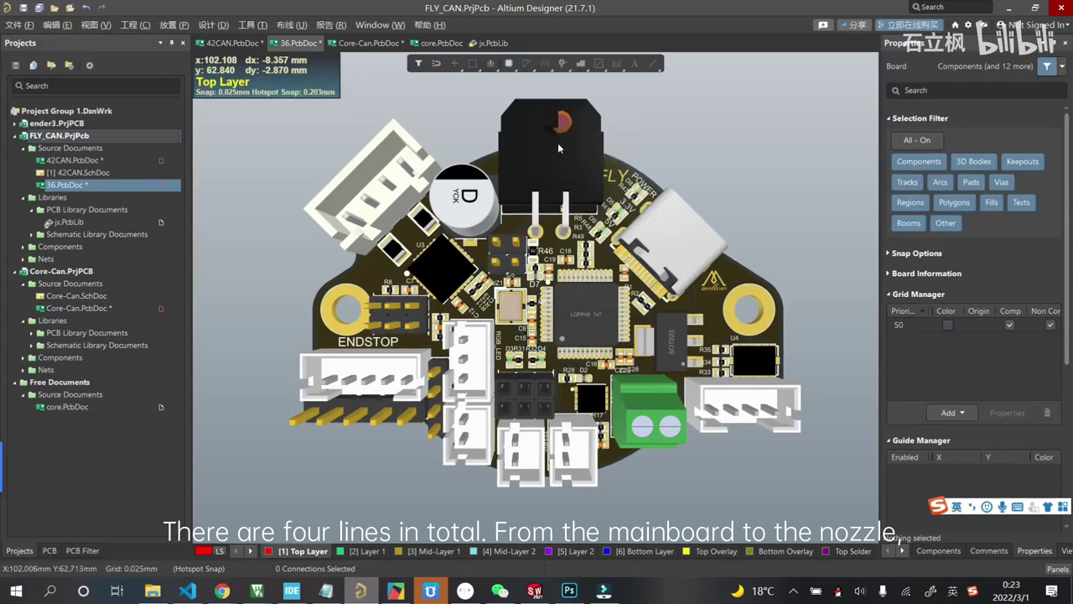
click(714, 242)
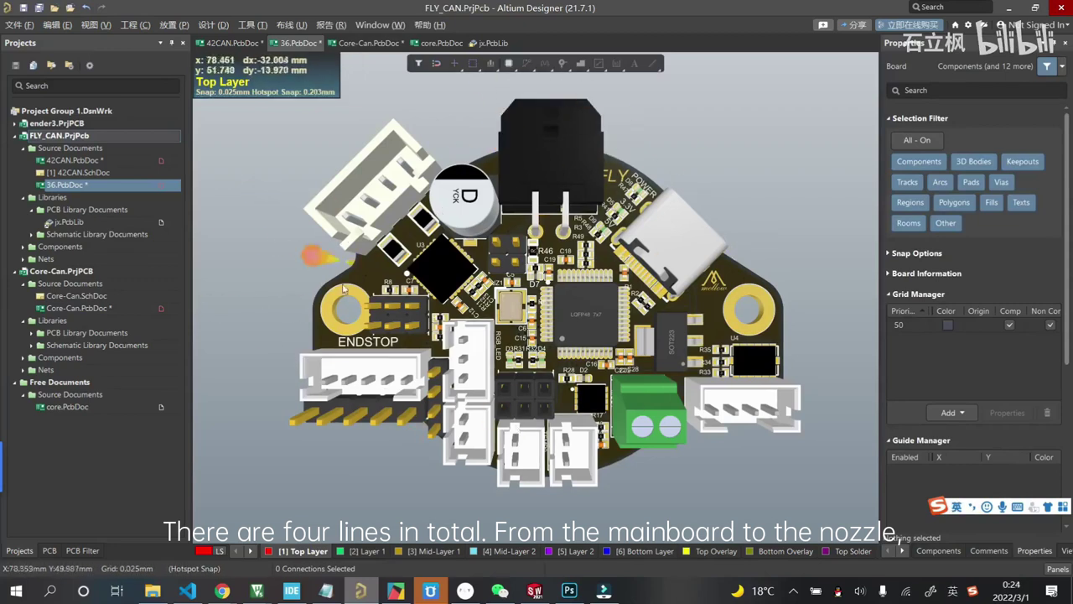
click(486, 201)
- Tilt the toolboard and flatten it again, then select J1, the XH2.54-4 connector
mouse_move(548, 200)
shift+right_down()
mouse_move(602, 146)
mouse_move(548, 124)
shift+right_up()
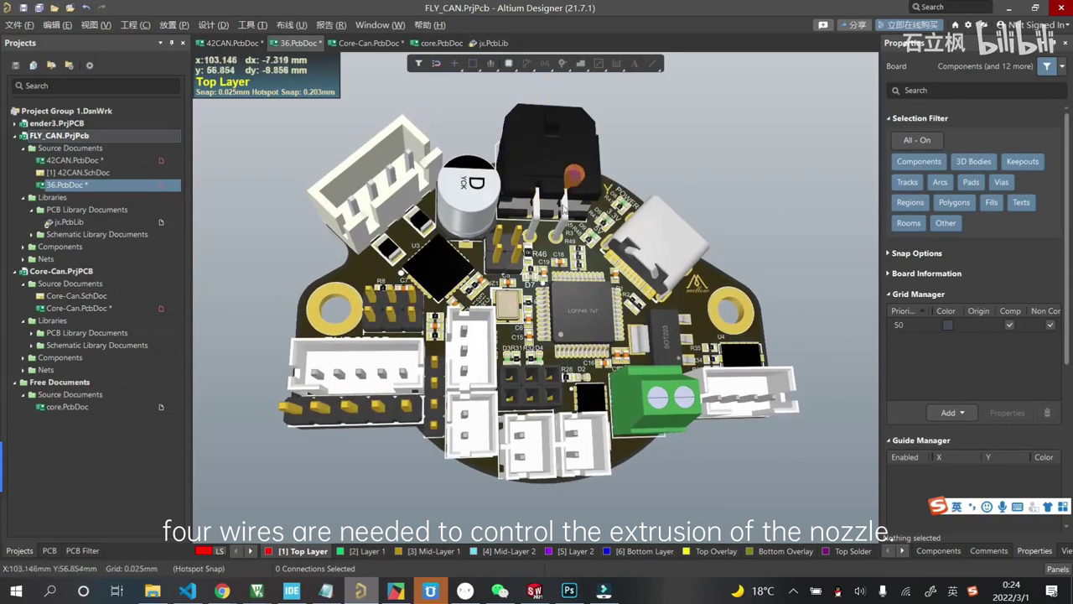
shift+right_drag(578, 173, 382, 186)
click(382, 185)
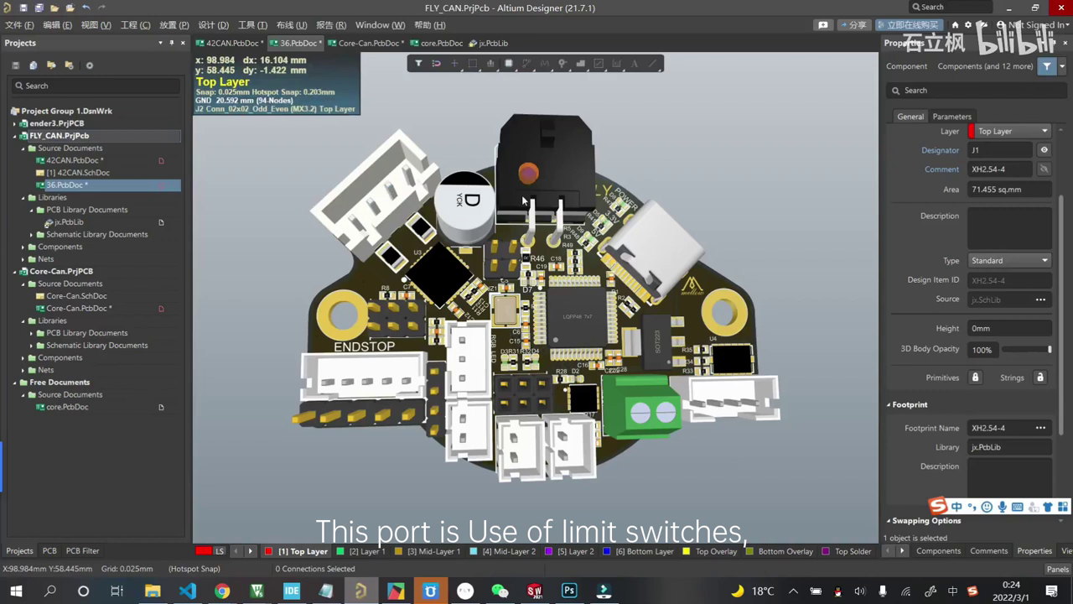
- Select ENDSTOP, BL-TOUCH1, j6, j5, RGB_LED, FAN0, FAN1 and finally the 2x3 header J5
click(336, 368)
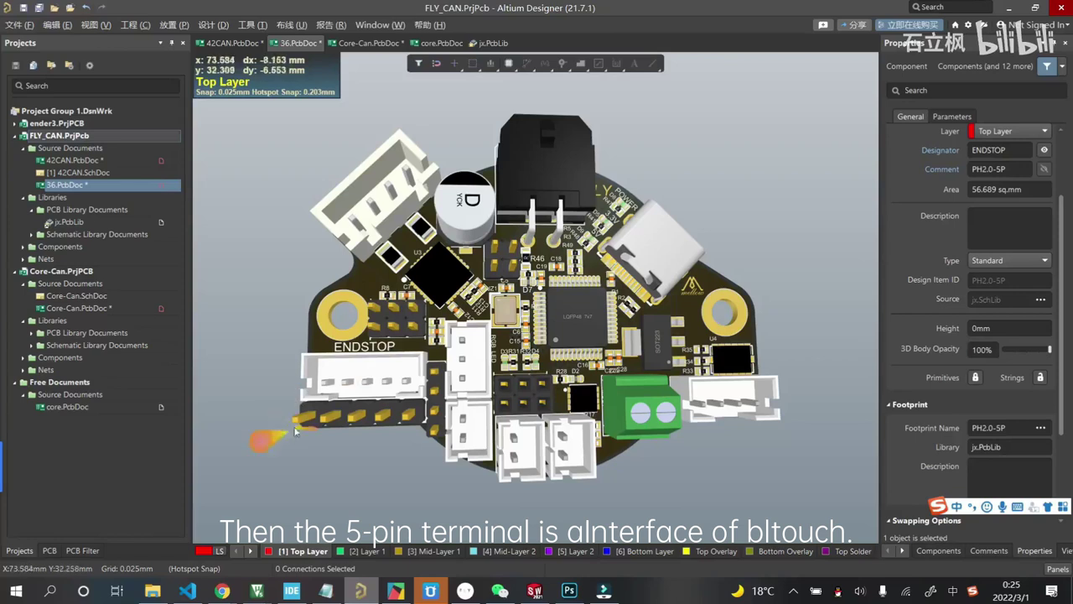
click(362, 417)
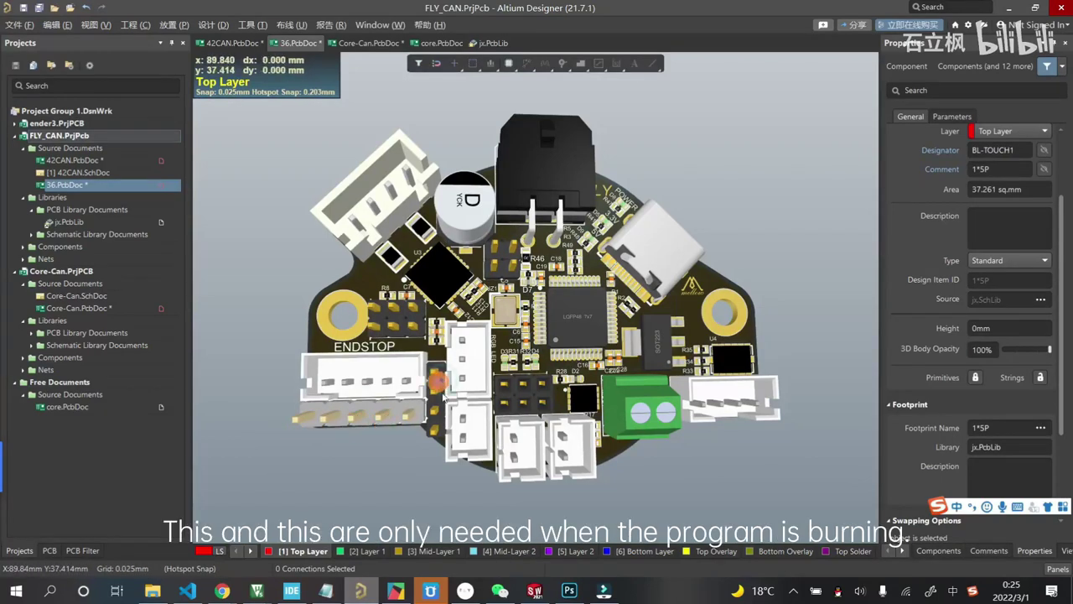
click(436, 387)
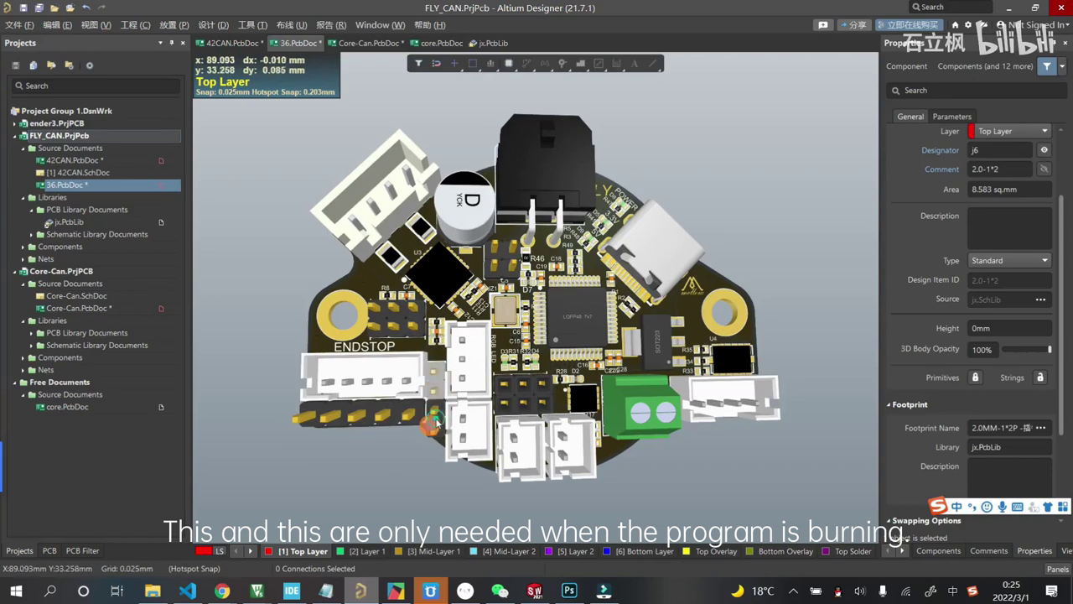
click(432, 392)
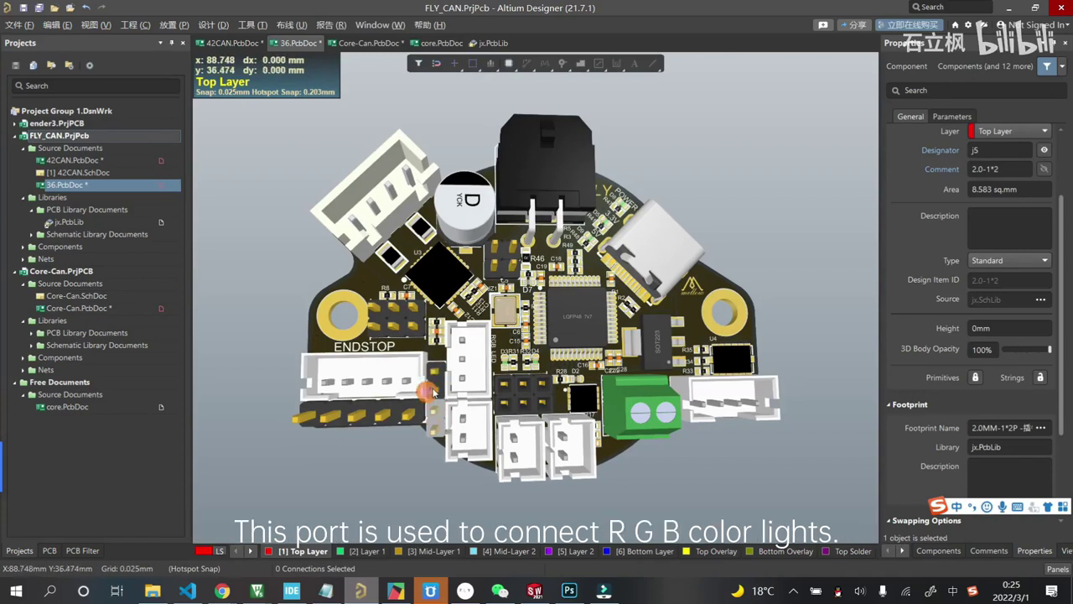
click(474, 354)
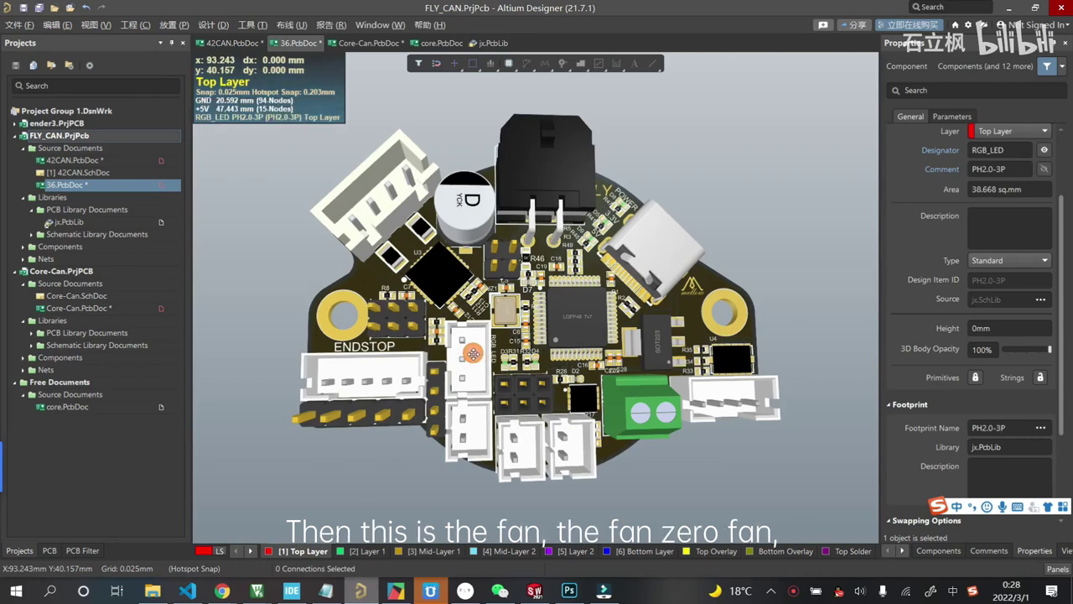
click(469, 431)
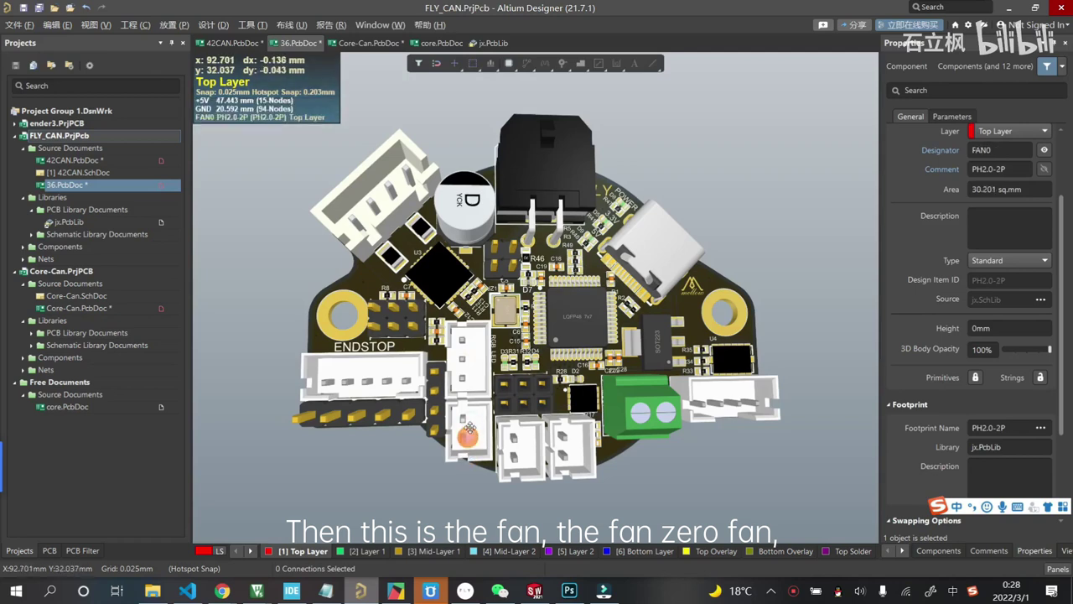
click(520, 453)
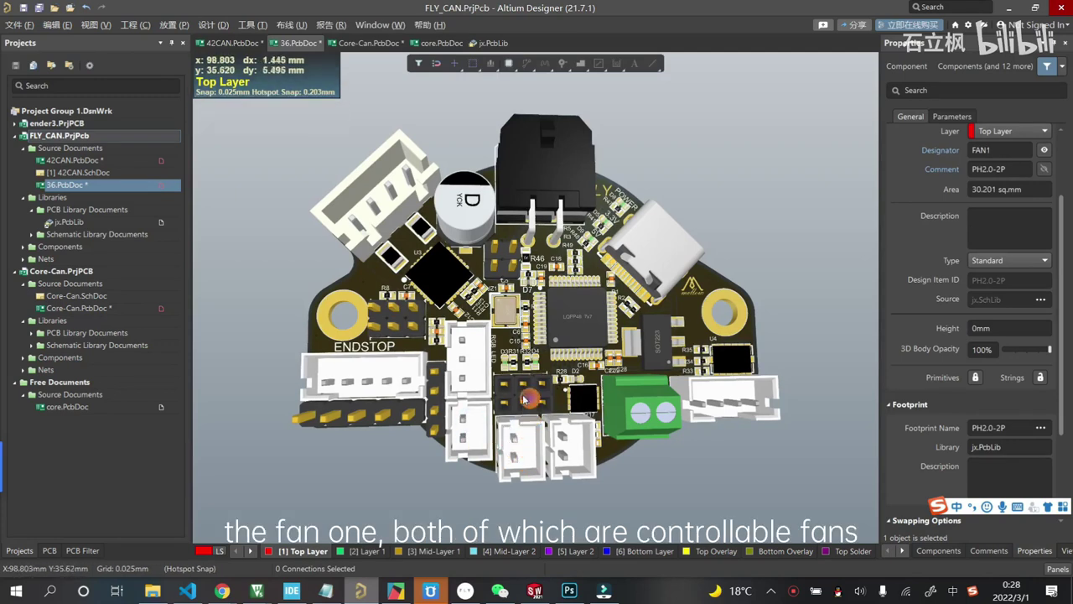
click(525, 409)
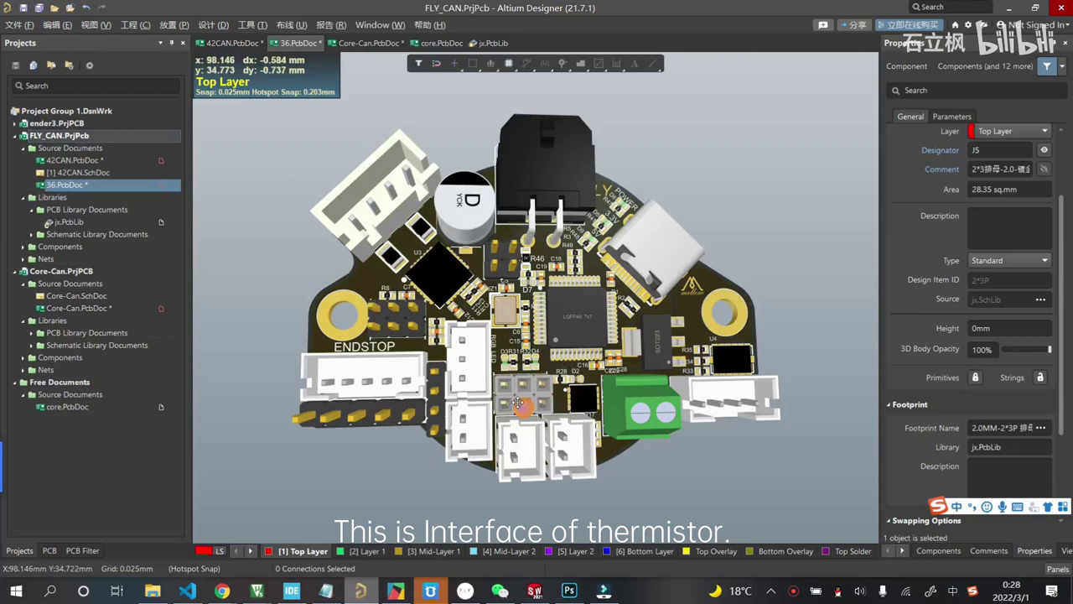
- Select TEMP0, the green heater terminal block, then the PT100 PH2.0 four-pin connector
click(577, 439)
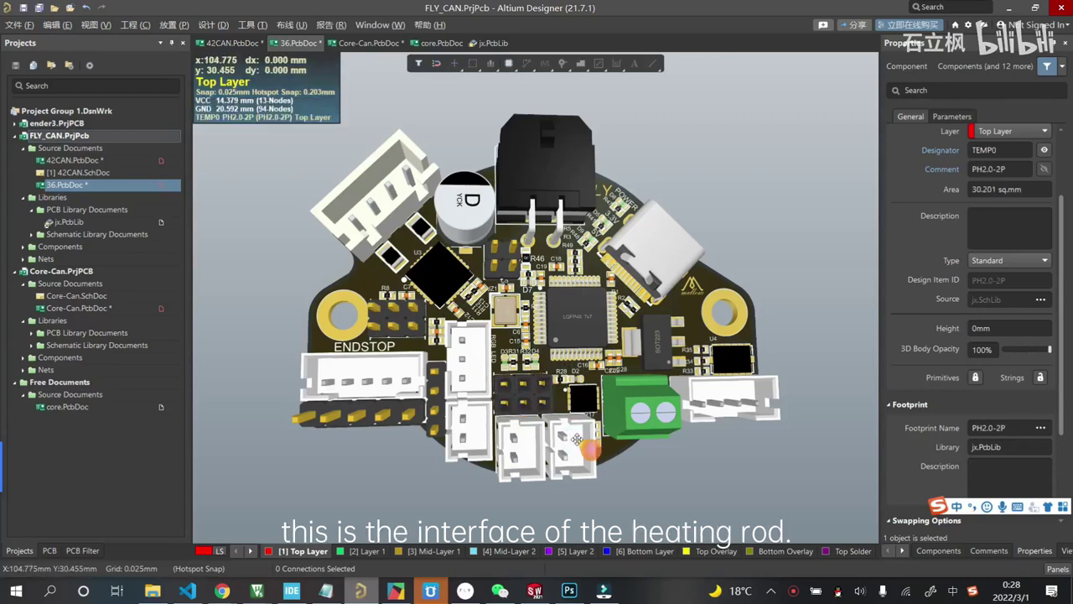
click(656, 414)
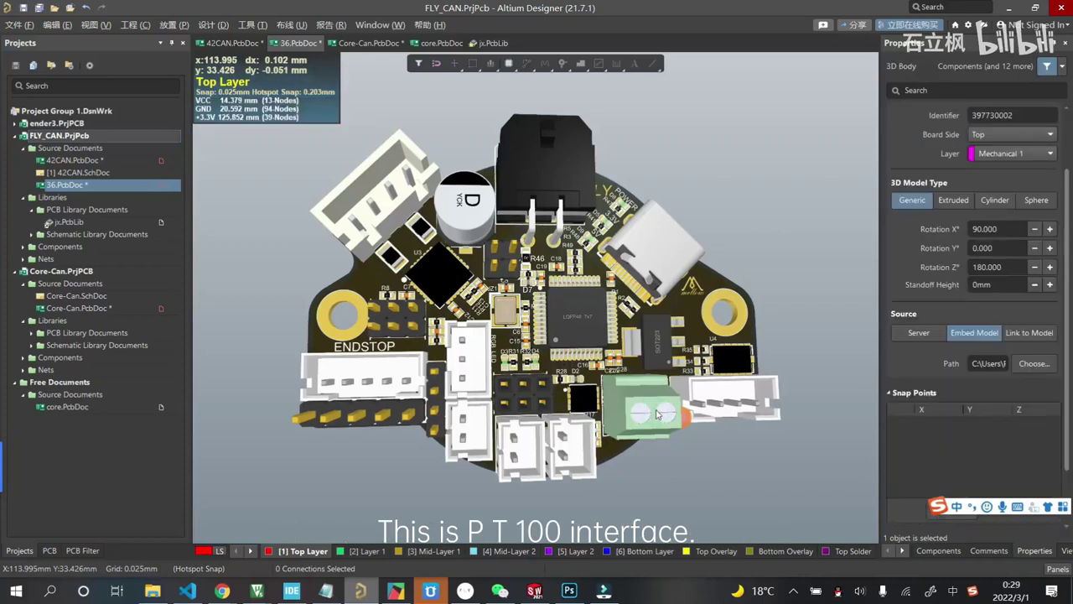
click(733, 396)
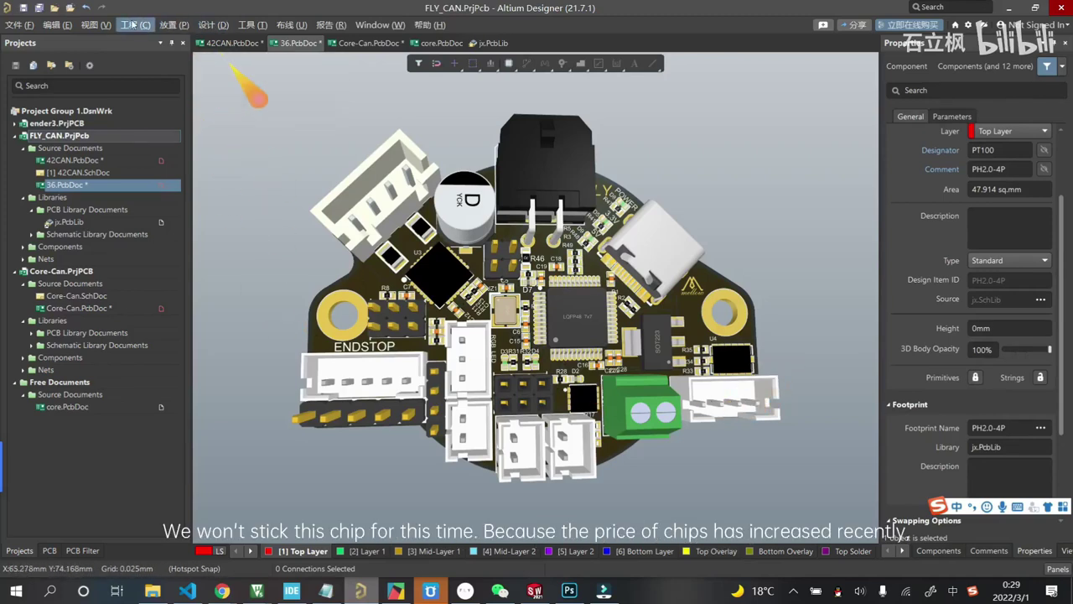
- Flip the 36 board, check regulator IC3 (AMS1117-3.3V), then flip it back to the component side
click(94, 24)
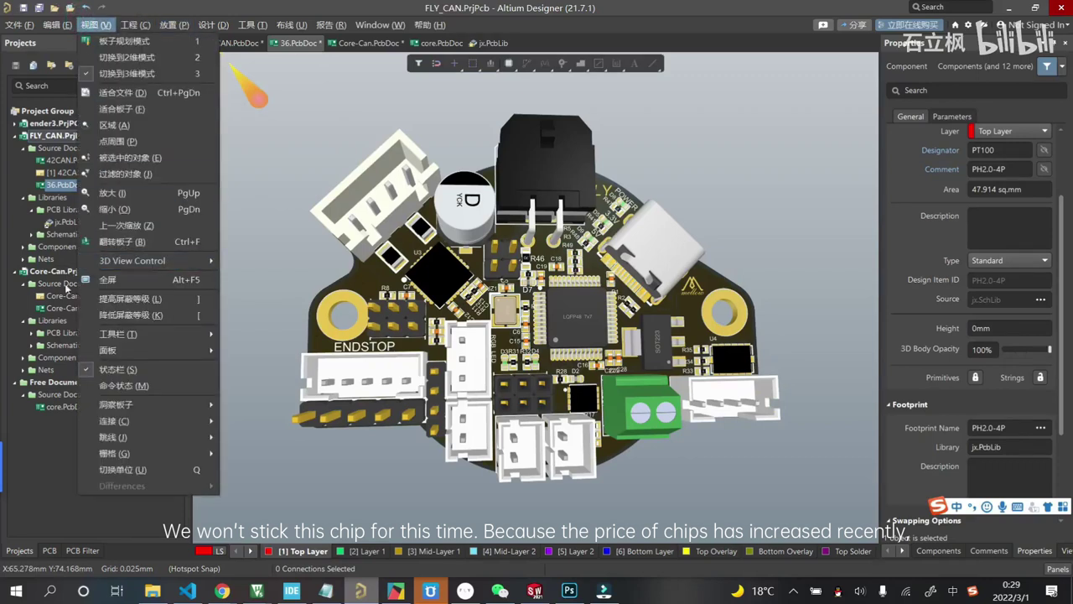
click(119, 241)
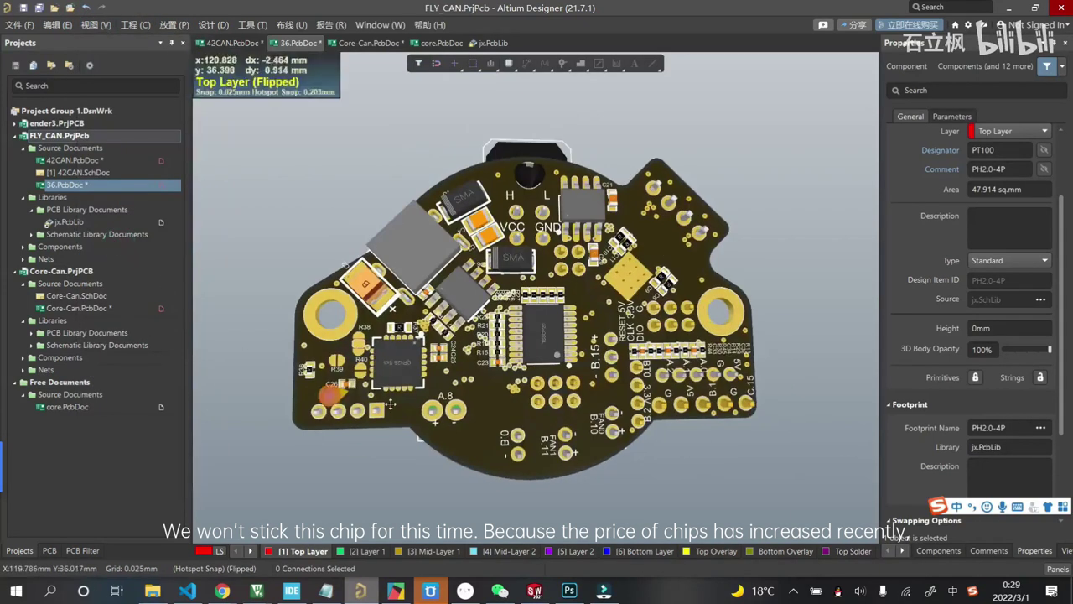
click(401, 366)
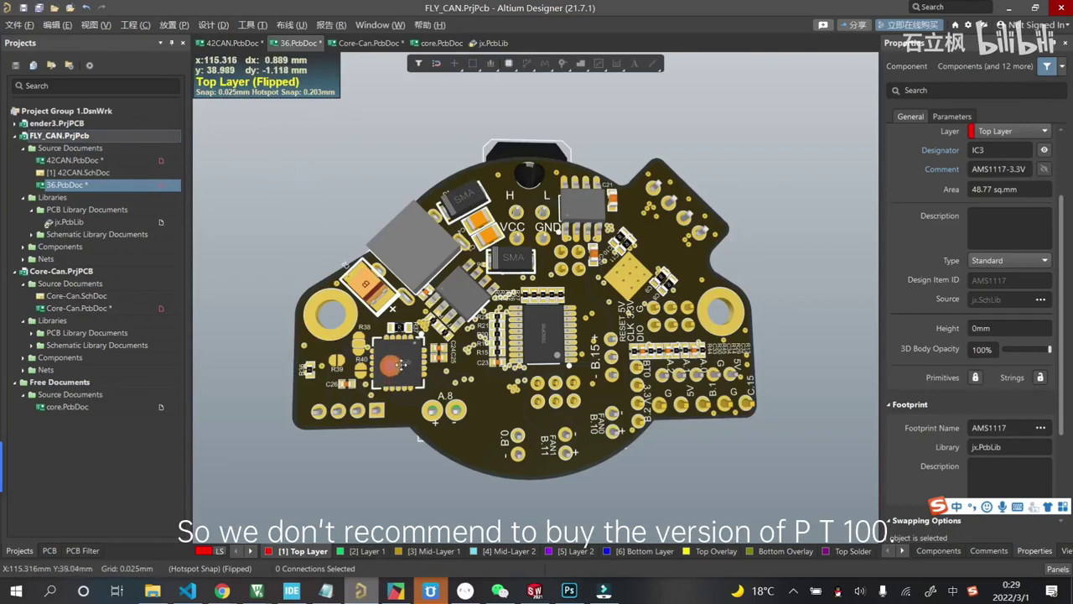
click(92, 24)
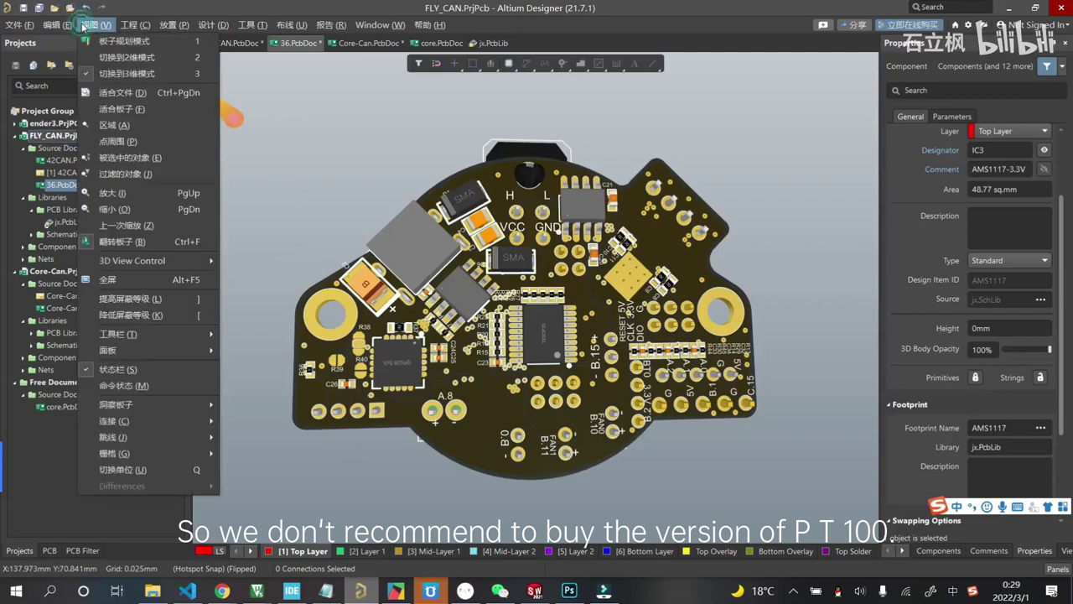
click(139, 241)
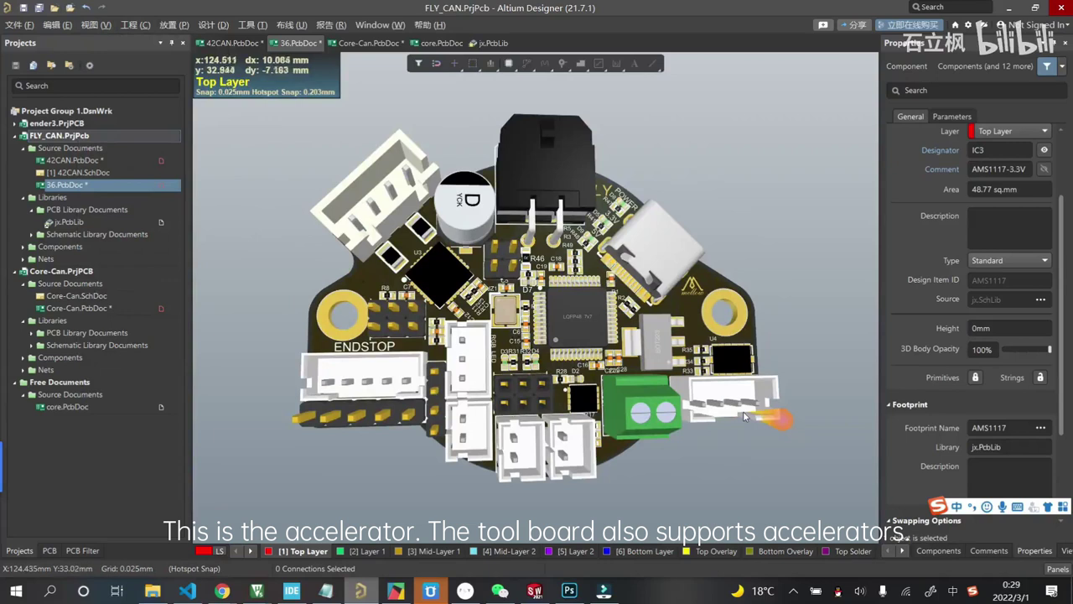
- Select accelerometer U4, then the Type-C port USB1 (TYPEC-304-BCP16) to show its details
click(775, 360)
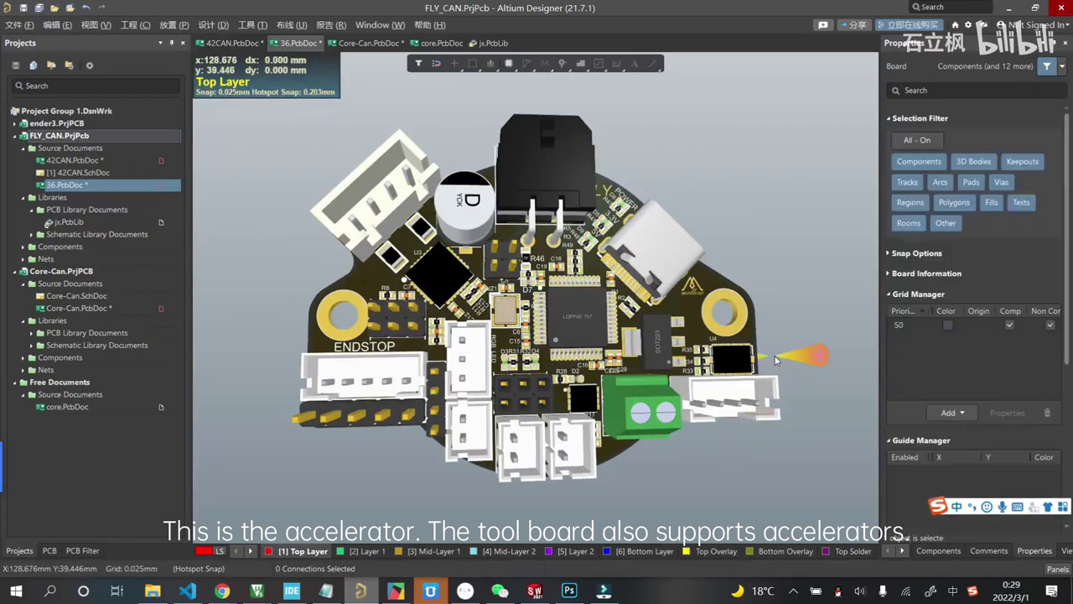
click(725, 358)
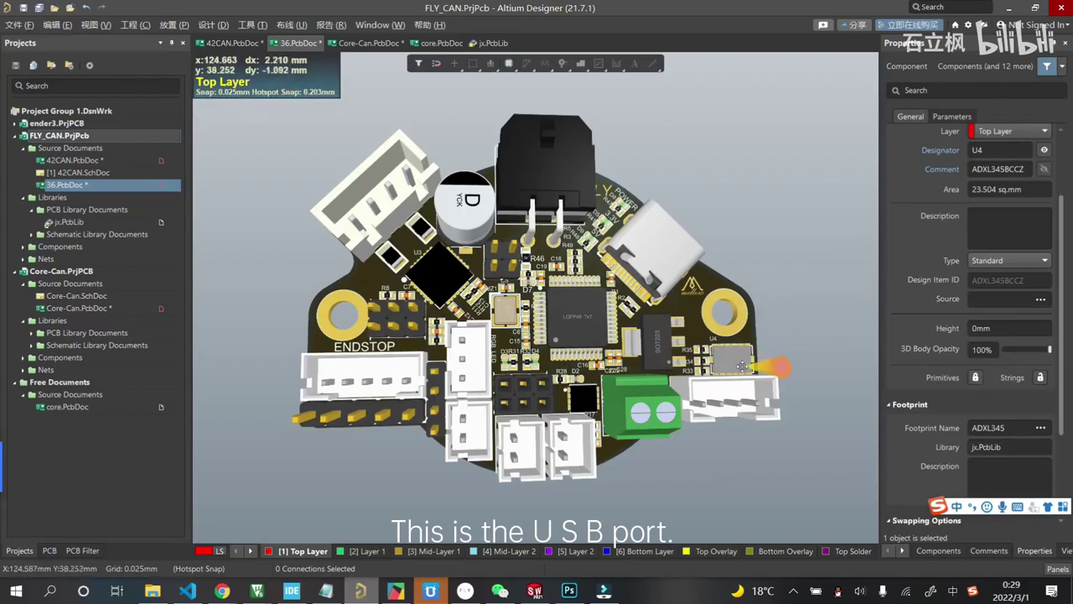
click(553, 175)
click(666, 249)
click(665, 249)
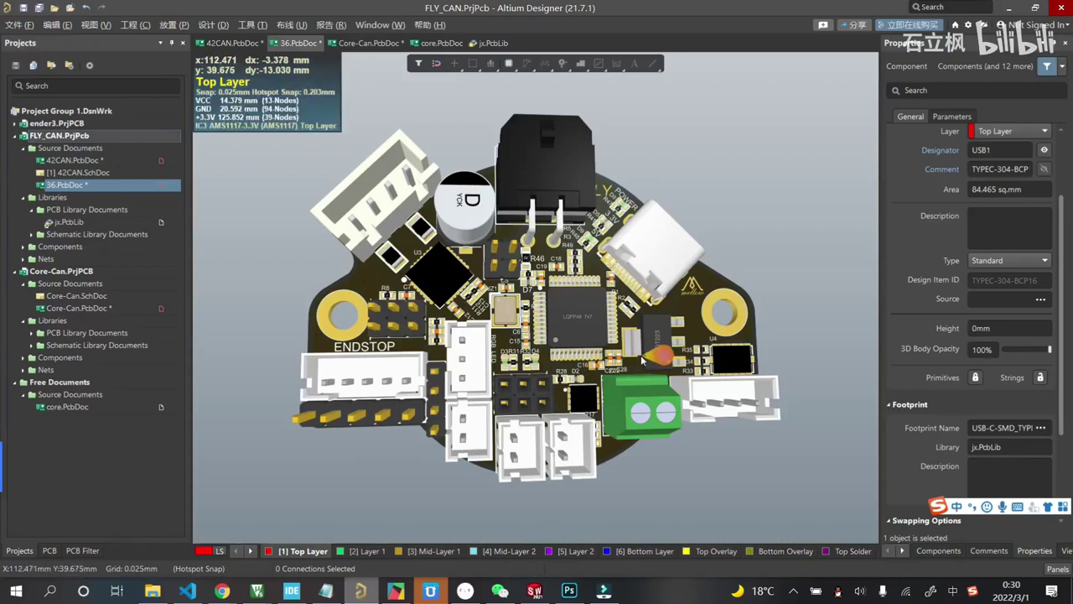
- Open 42CAN.PcbDoc and view the board straight down from its top side in 3D
double_click(84, 160)
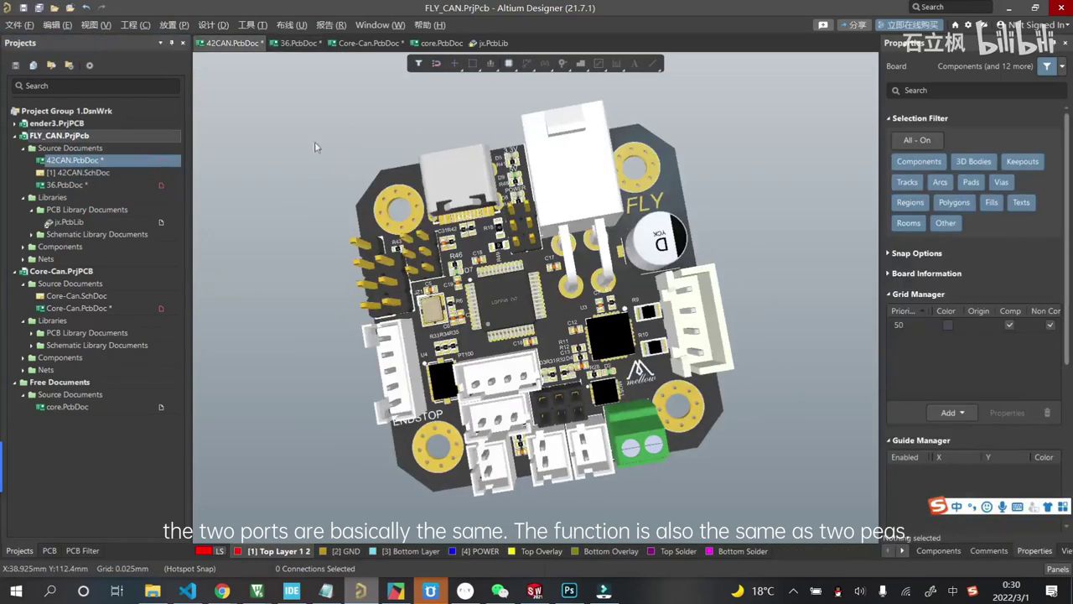
click(67, 25)
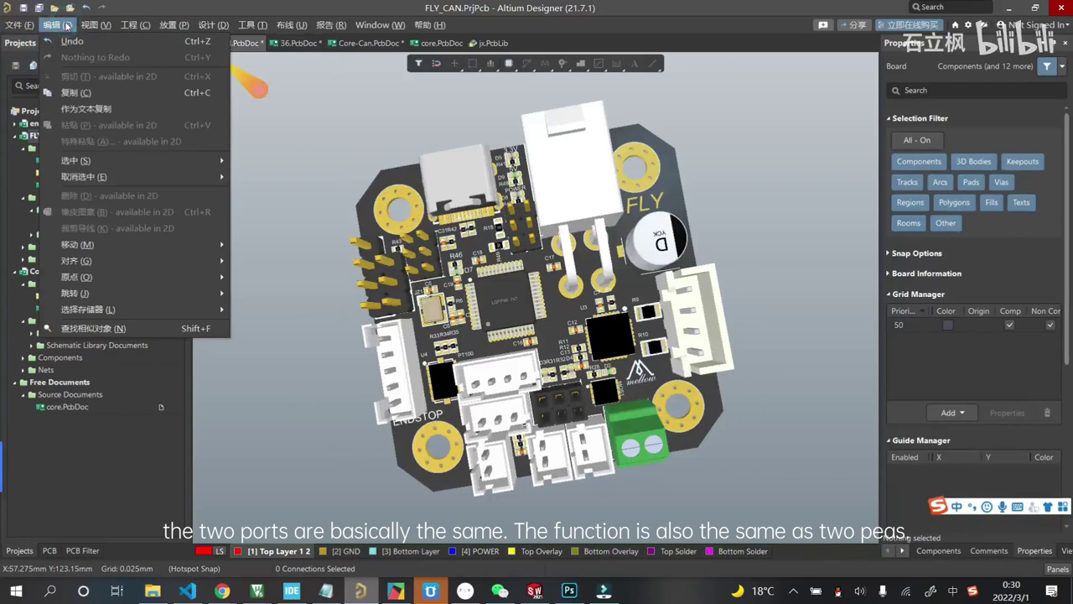
click(95, 25)
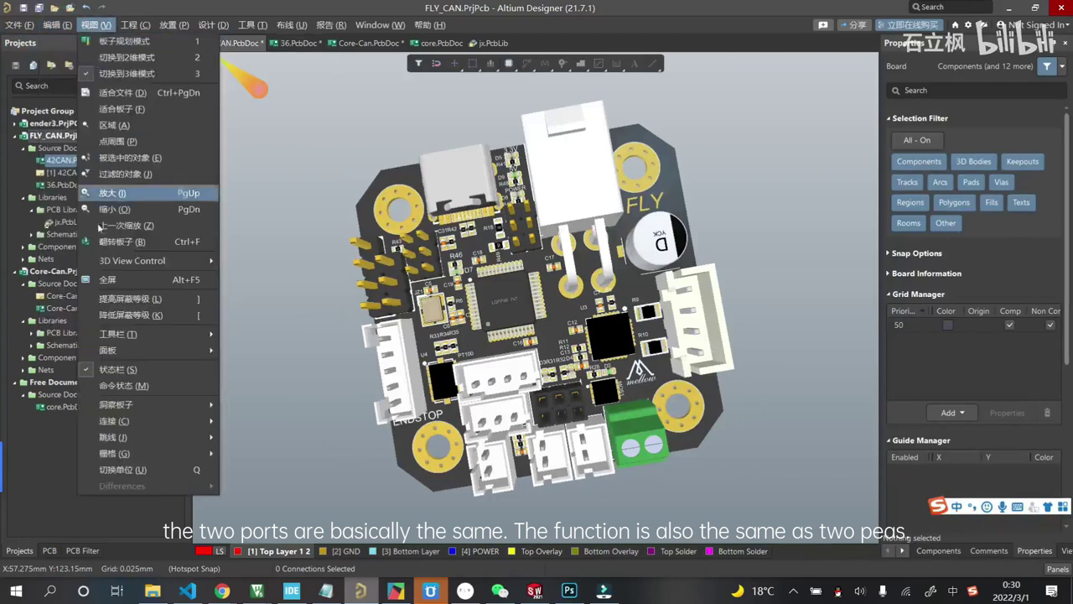
mouse_move(133, 260)
click(336, 259)
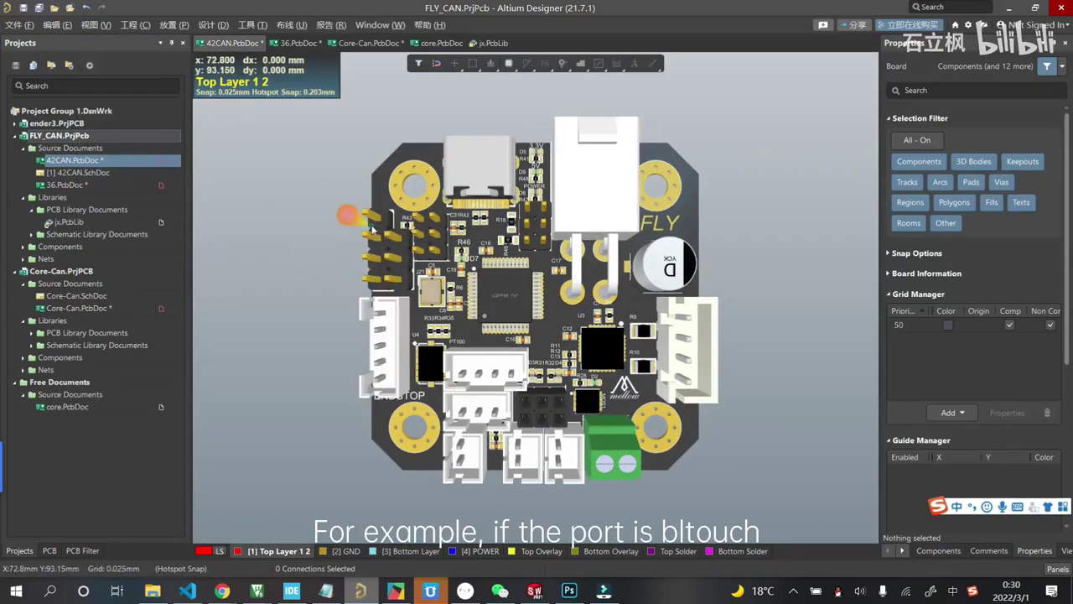
- Inspect the SERVO 4-pin, PROBE 3-pin and J6 2x3 headers near the left edge
click(392, 259)
click(390, 248)
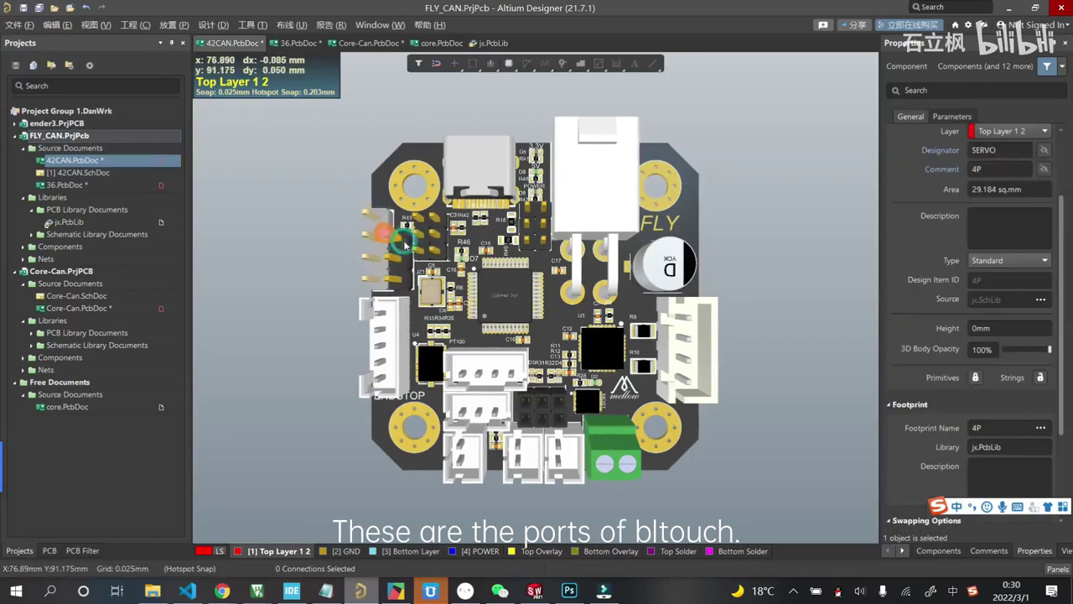
click(391, 235)
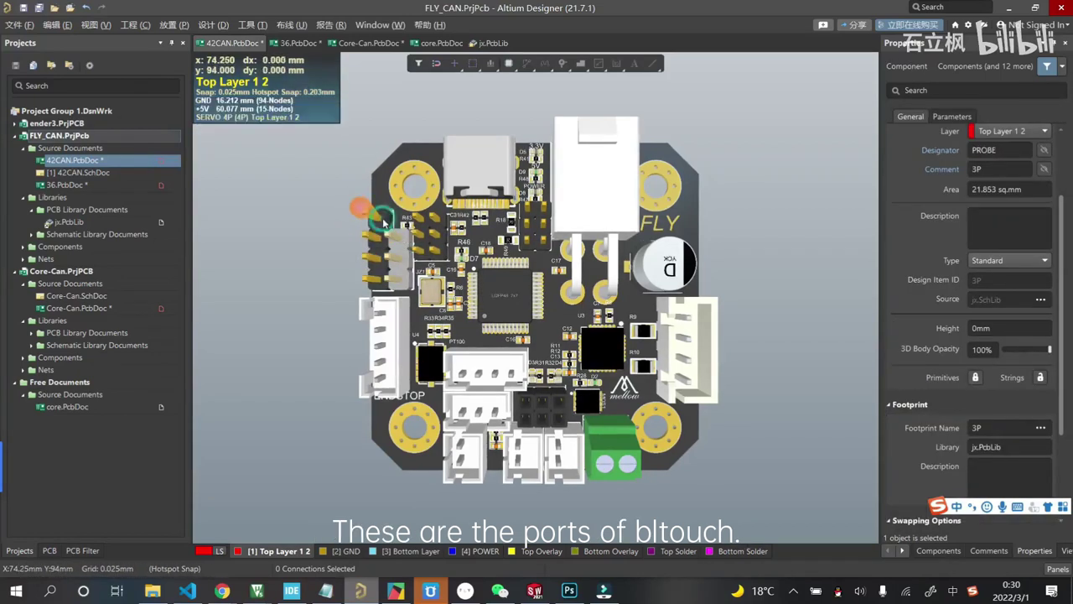
click(381, 218)
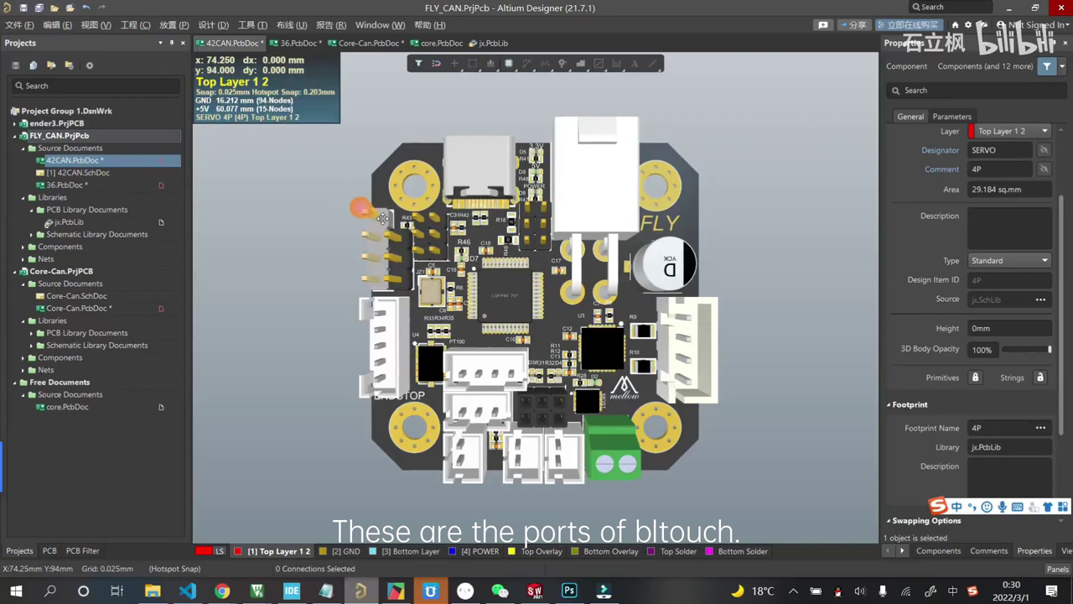
click(397, 242)
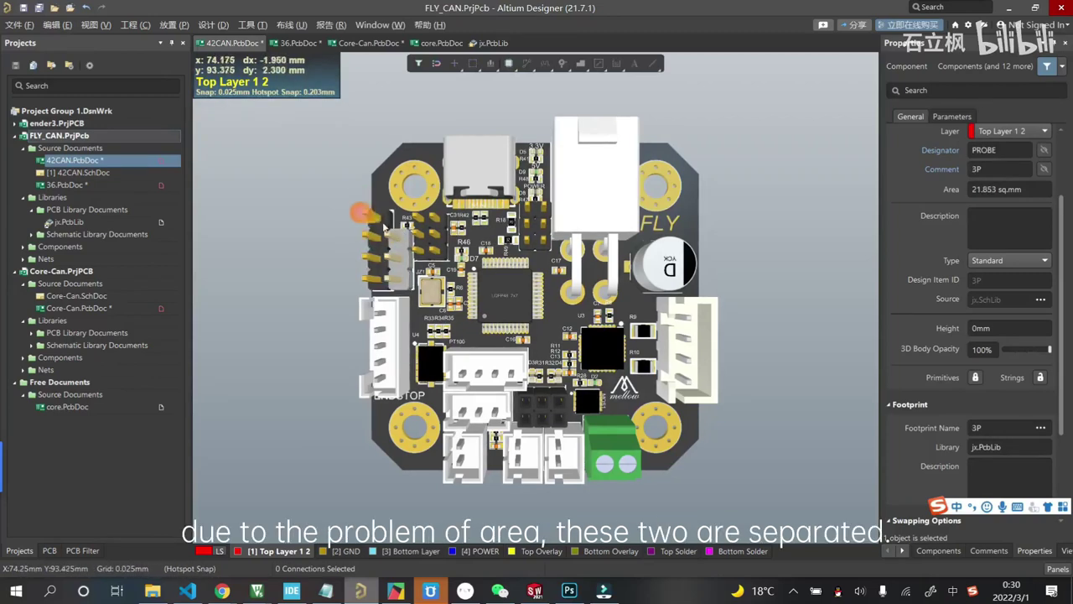
click(383, 224)
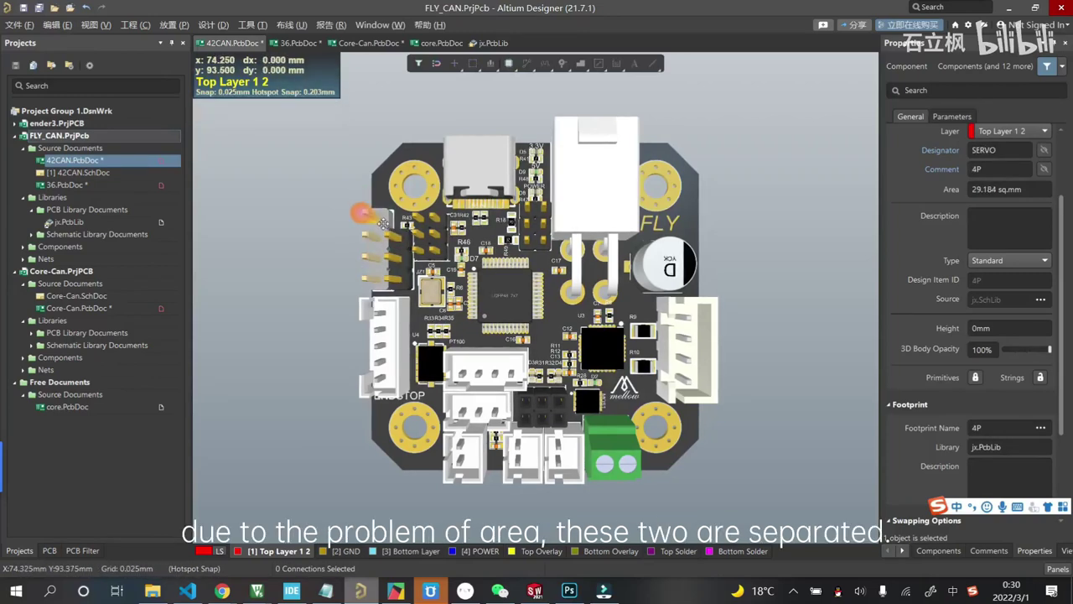
click(424, 225)
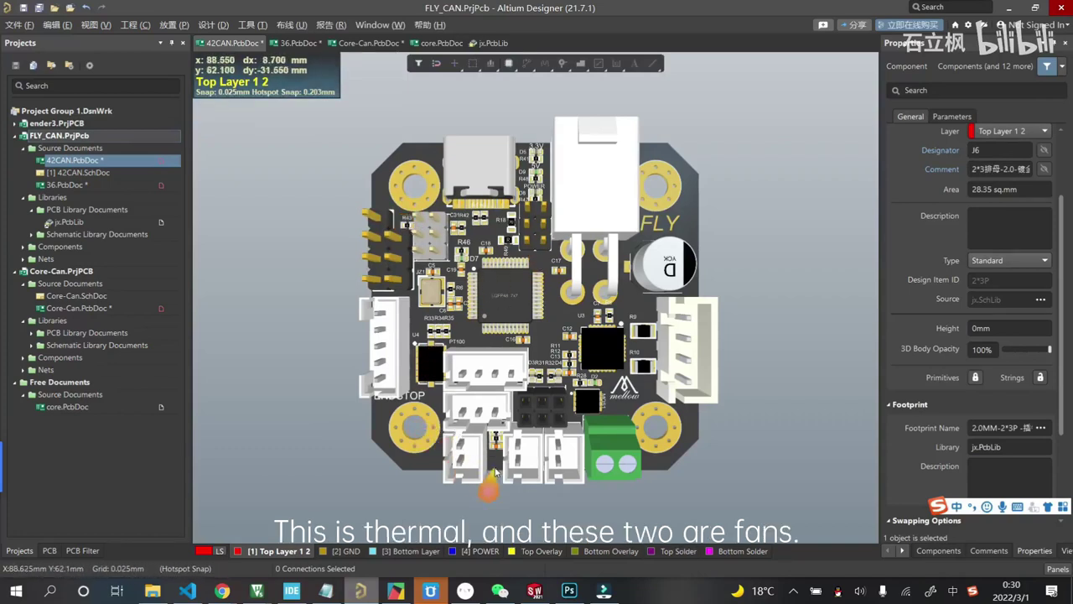
- Inspect the TEMP0 thermistor connector and the FAN0 and FAN1 fan connectors
click(468, 459)
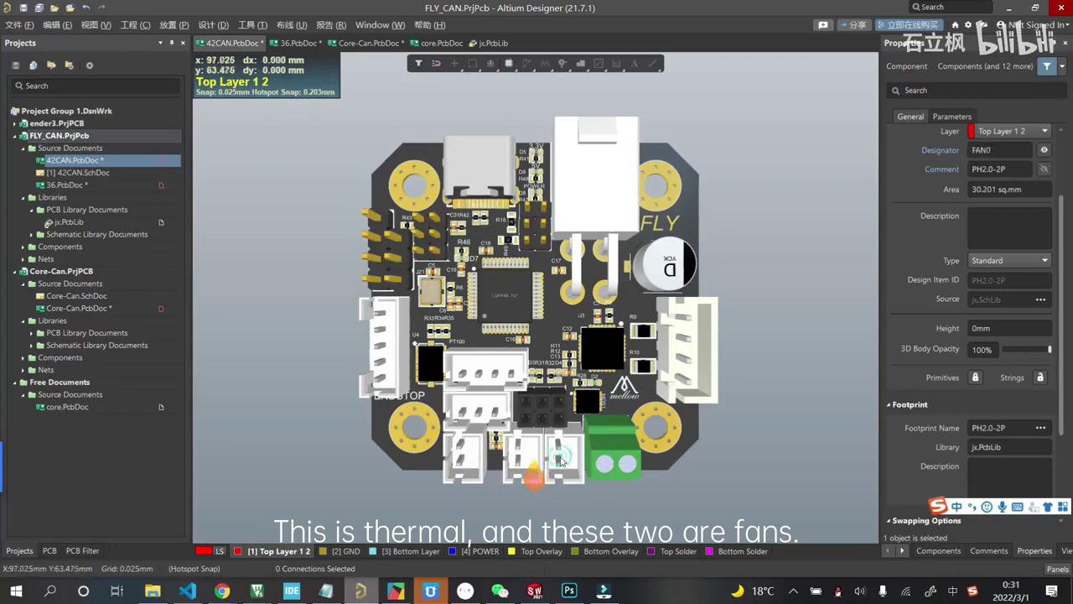
click(529, 463)
click(563, 463)
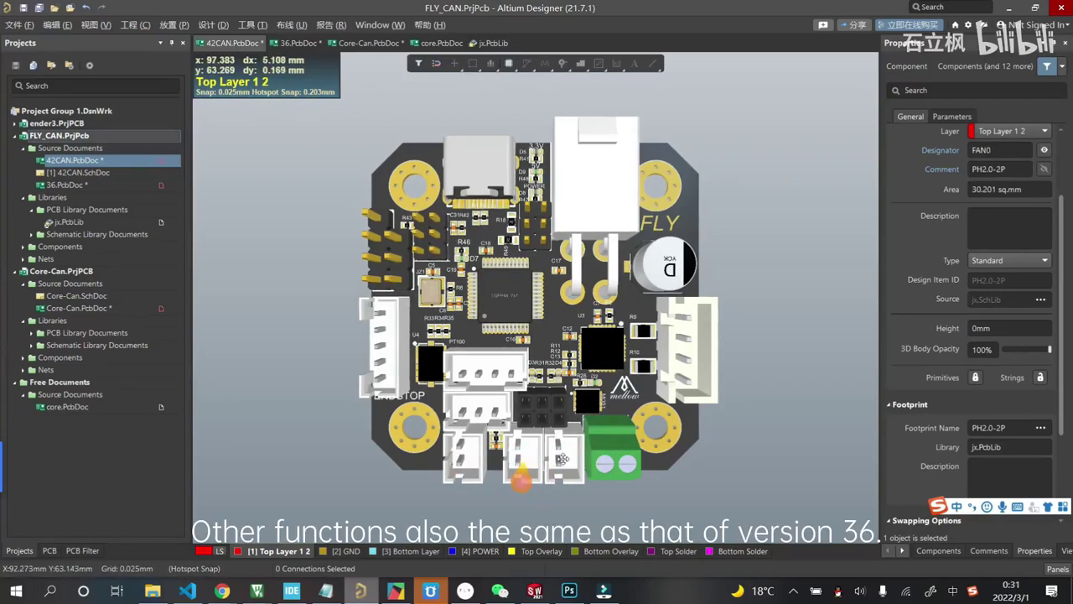
click(567, 455)
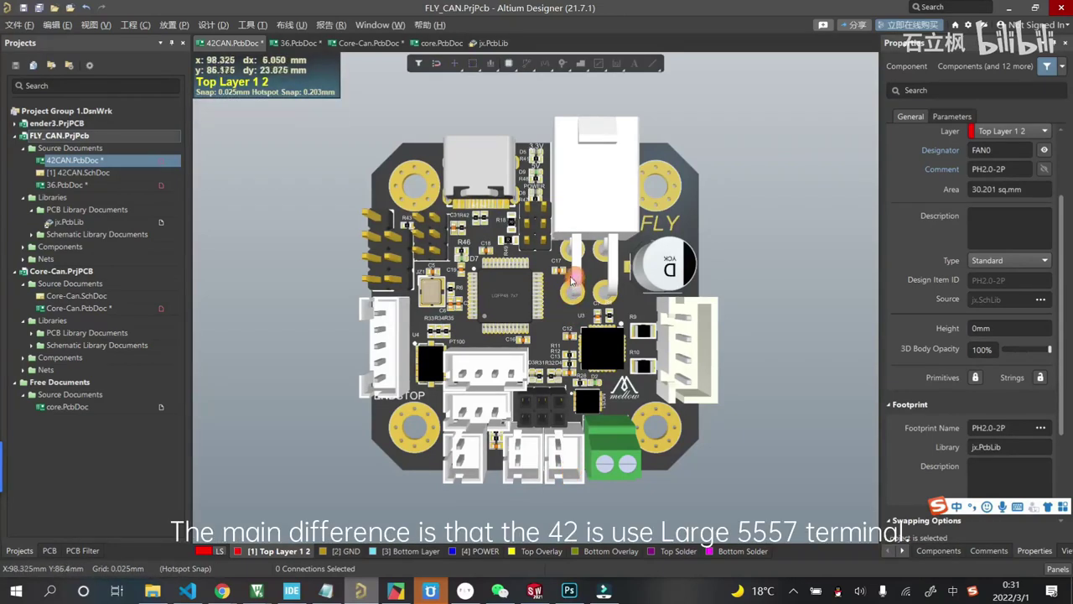
scroll(567, 261, down, 2)
scroll(570, 264, up, 3)
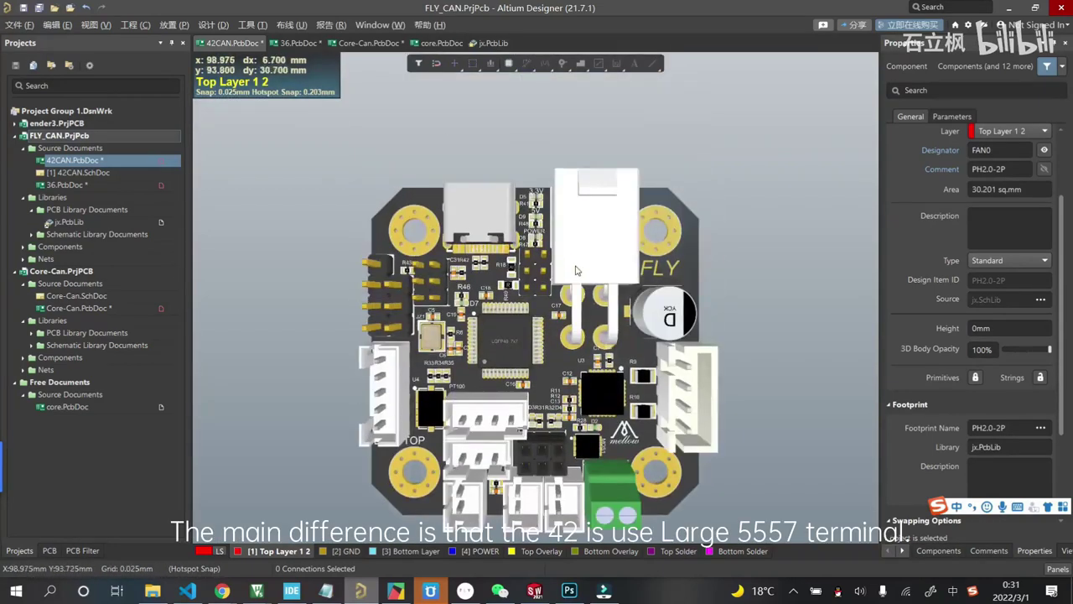
- Tilt the 42CAN board to an angle and inspect the large white power terminal
shift+right_drag(575, 290, 616, 269)
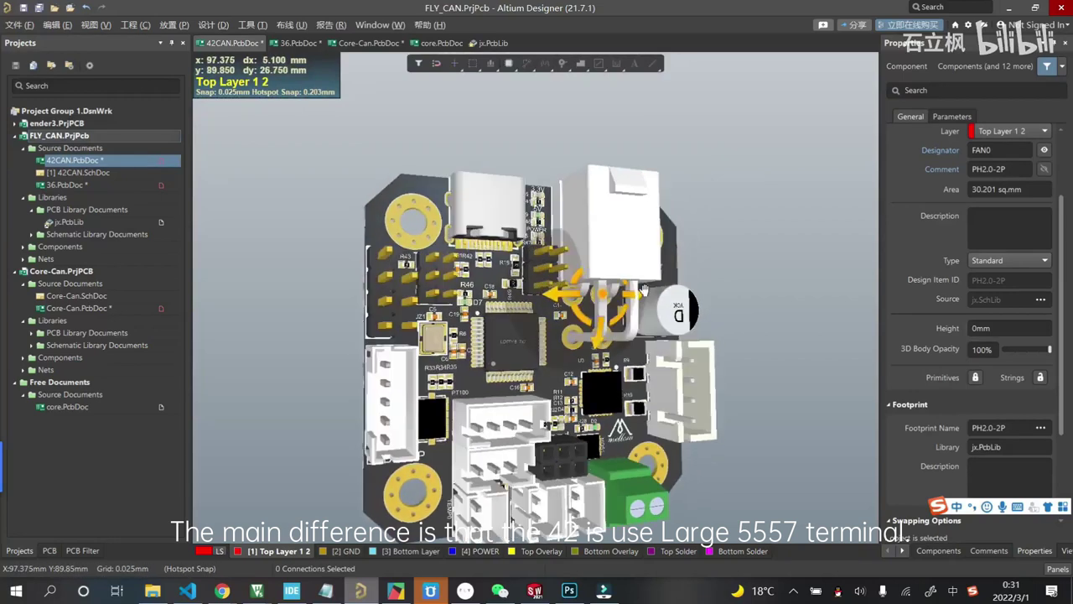
click(575, 216)
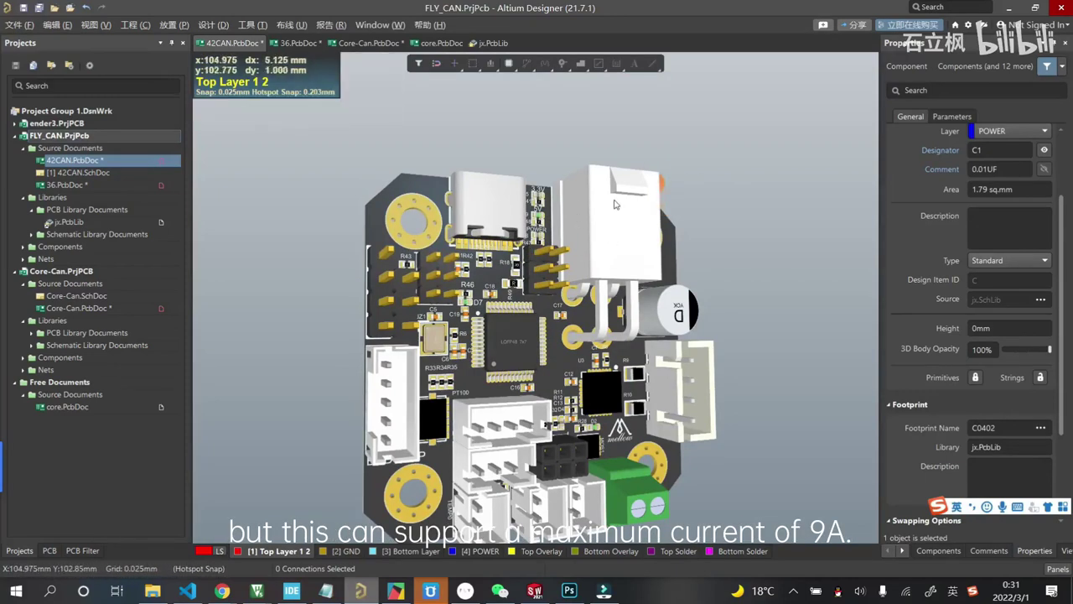
scroll(601, 225, down, 2)
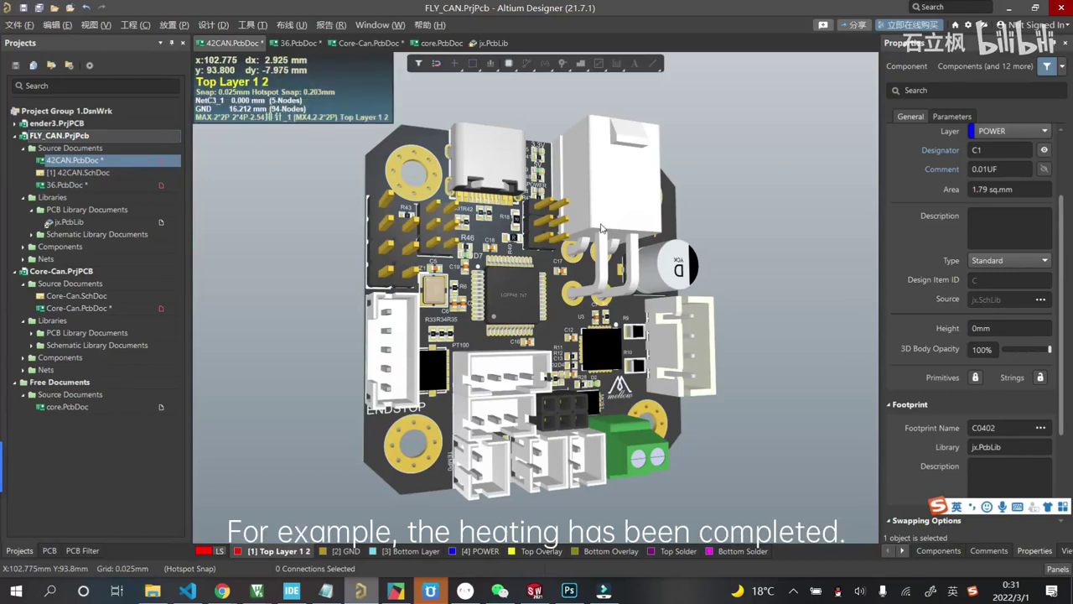
scroll(601, 226, up, 2)
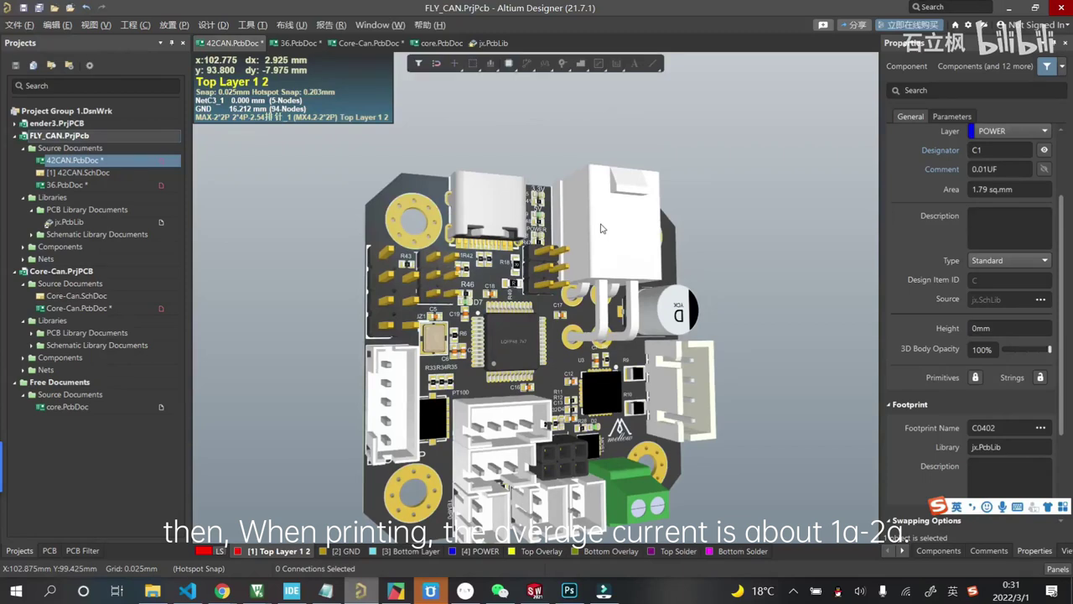
scroll(601, 226, down, 2)
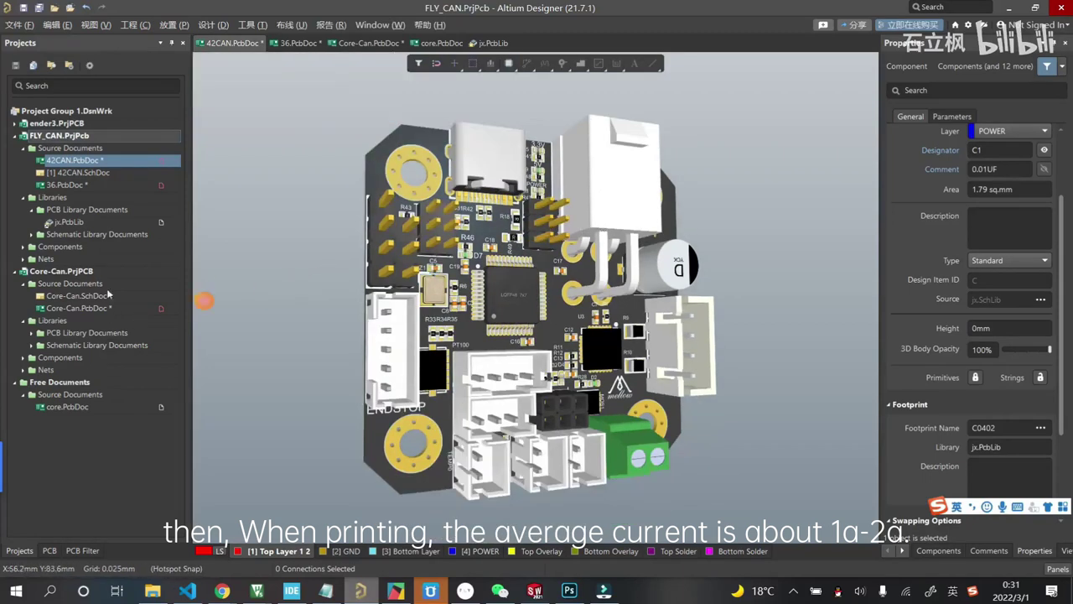
- Switch to 36.PcbDoc and orbit the round toolboard for a tilted 3D view
click(87, 186)
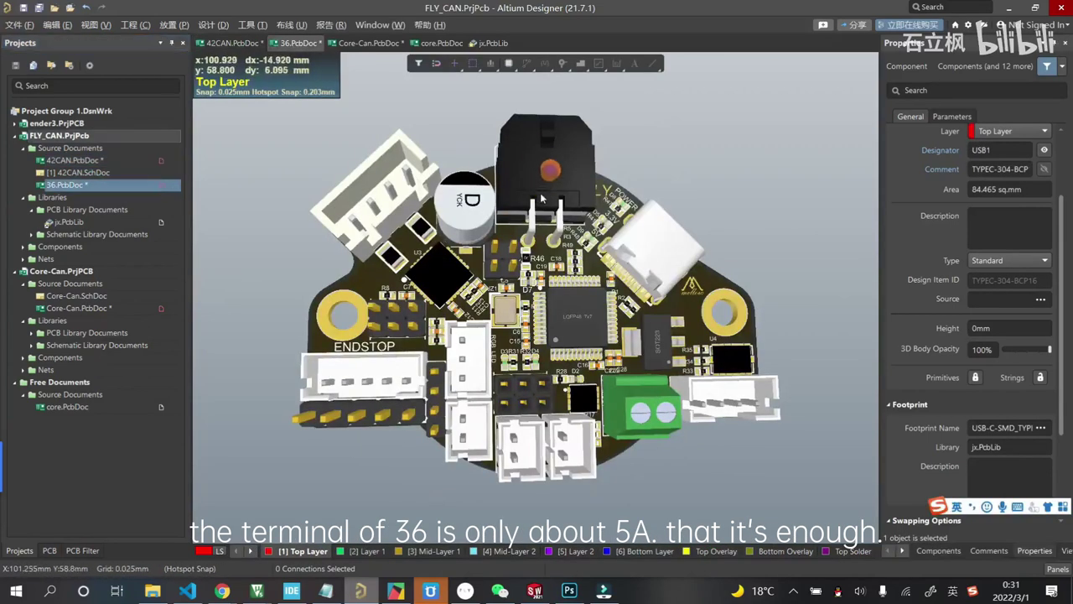
mouse_move(538, 176)
shift+right_down()
mouse_move(521, 186)
mouse_move(460, 171)
shift+right_up()
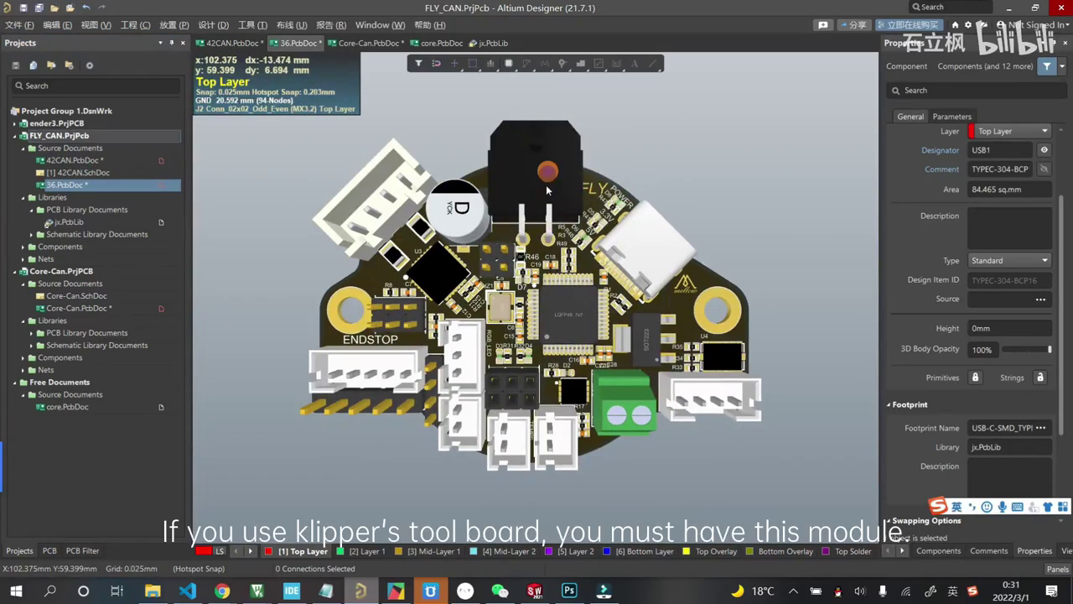
- Open the Core-Can board and select its USB1 Type-C connector to view its details
click(74, 307)
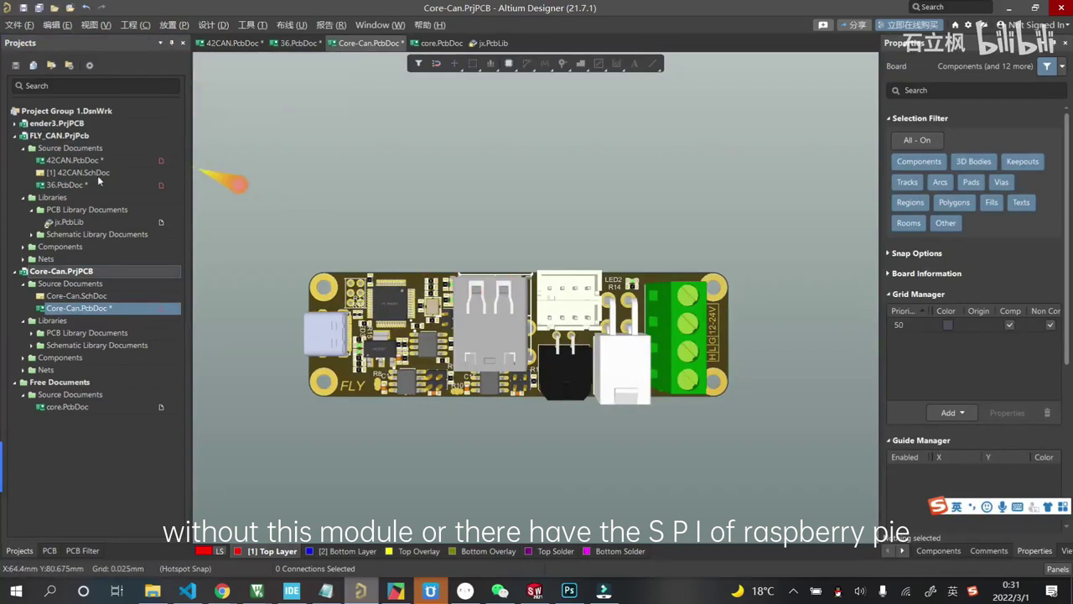
ctrl+scroll(607, 381, up, 2)
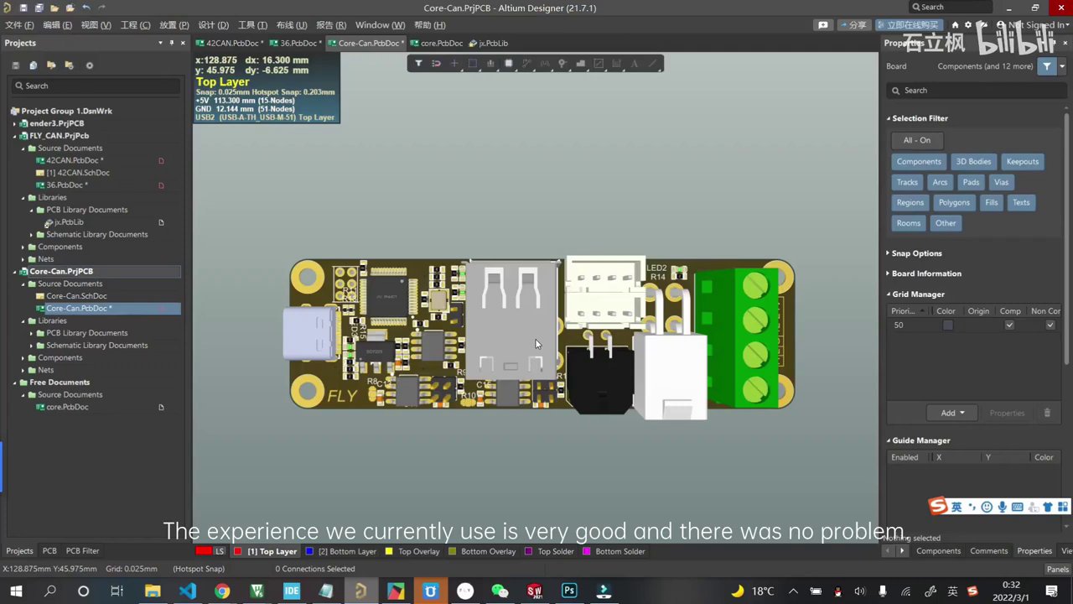
click(457, 426)
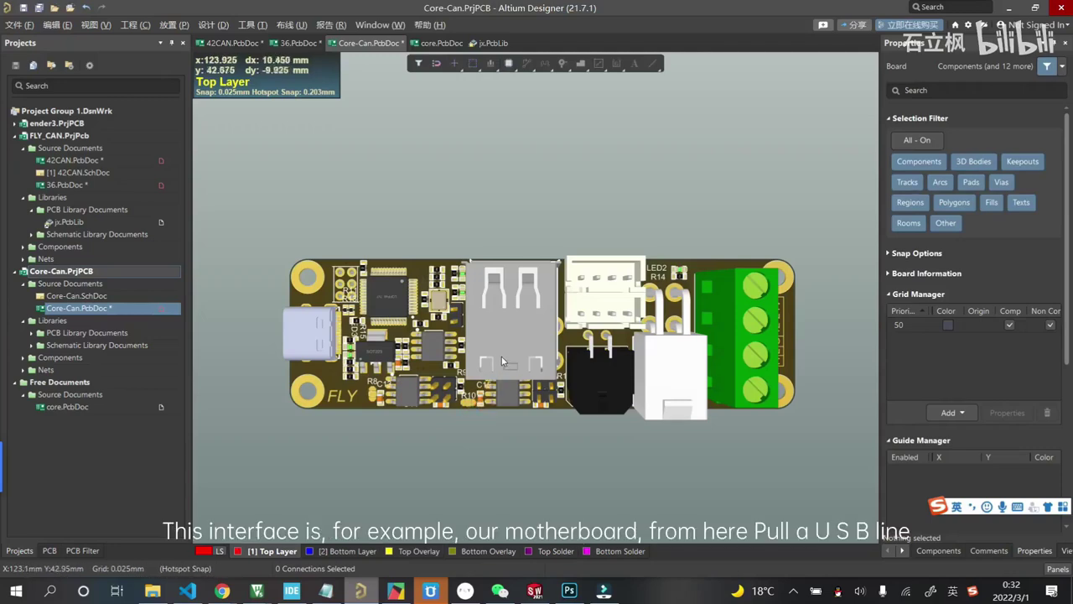
click(457, 328)
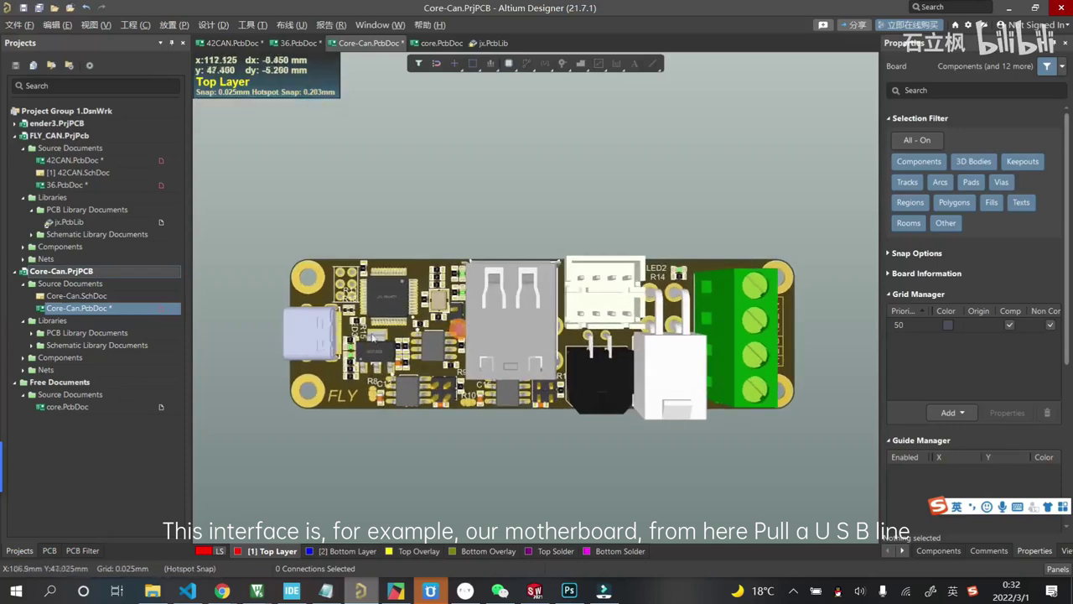
click(292, 335)
click(317, 336)
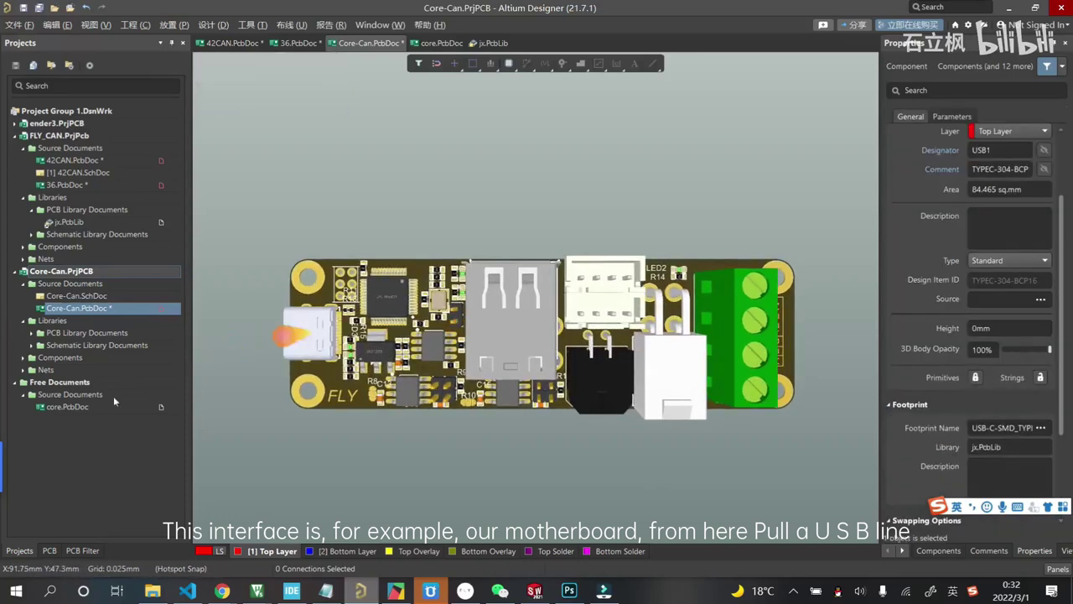
- Open the Fly-Gemini core.PcbDoc to zoom onto its USB ports, then return to Core-Can
double_click(91, 406)
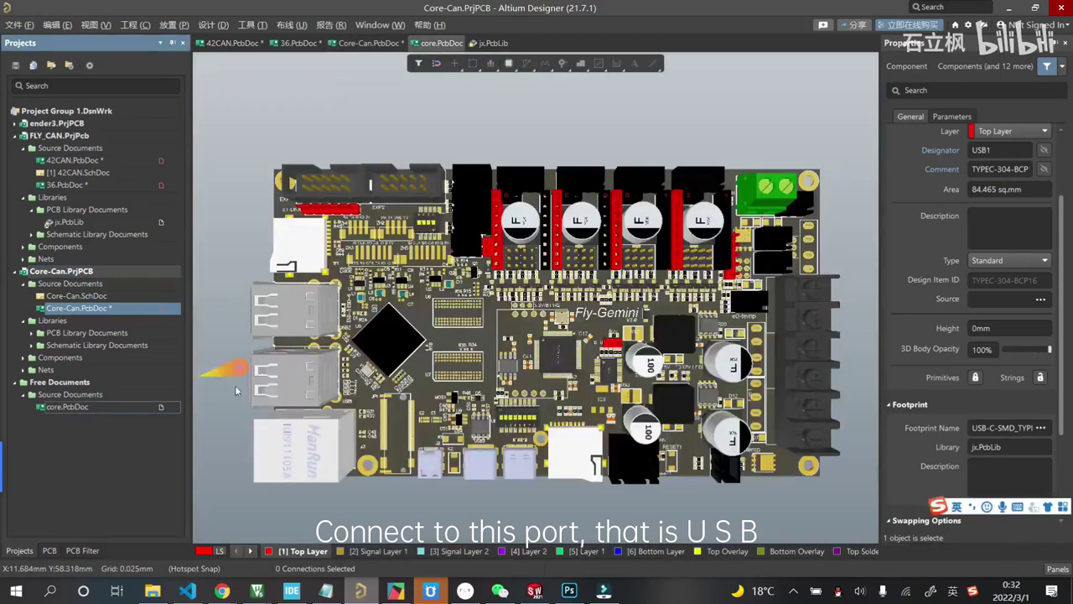
ctrl+scroll(209, 326, up, 2)
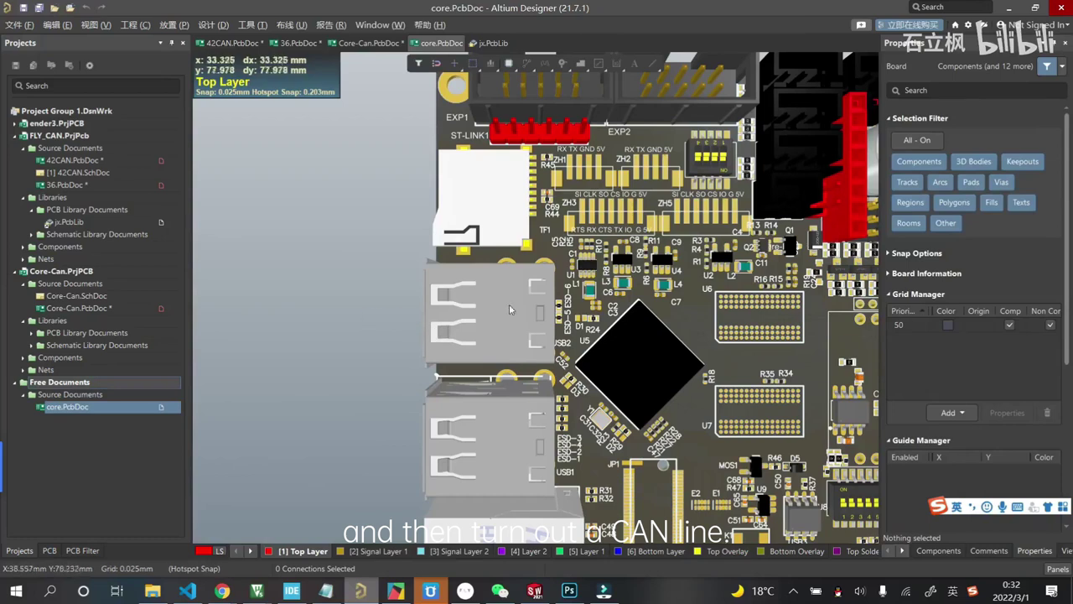
click(69, 308)
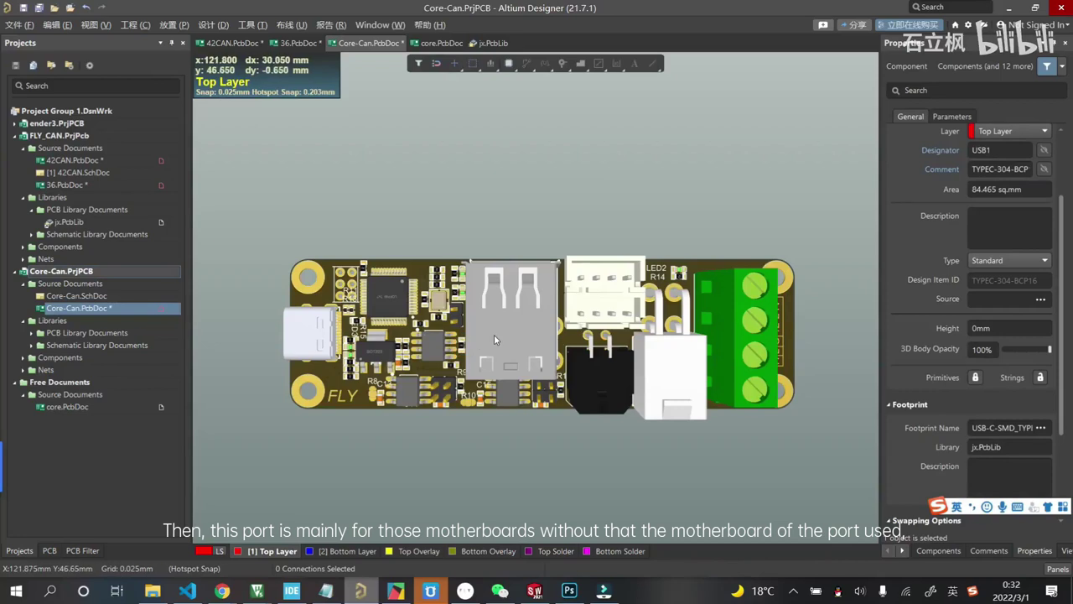
- Rotate the Core-Can board to view it at a slight angle in 3D
scroll(494, 333, right, 2)
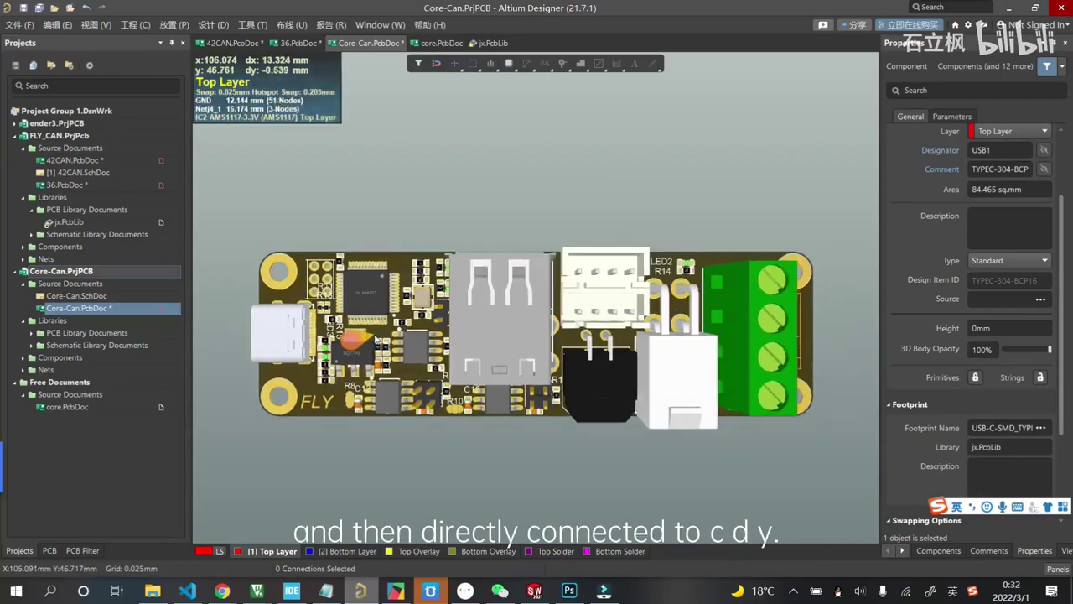
key(shift)
key(shift)
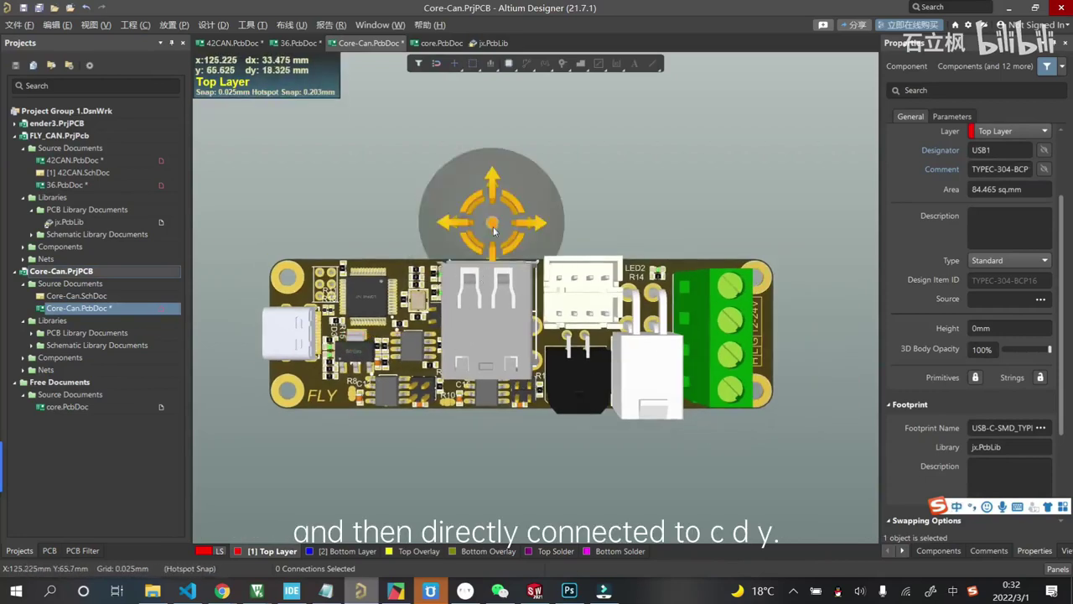
shift+right_drag(491, 251, 493, 270)
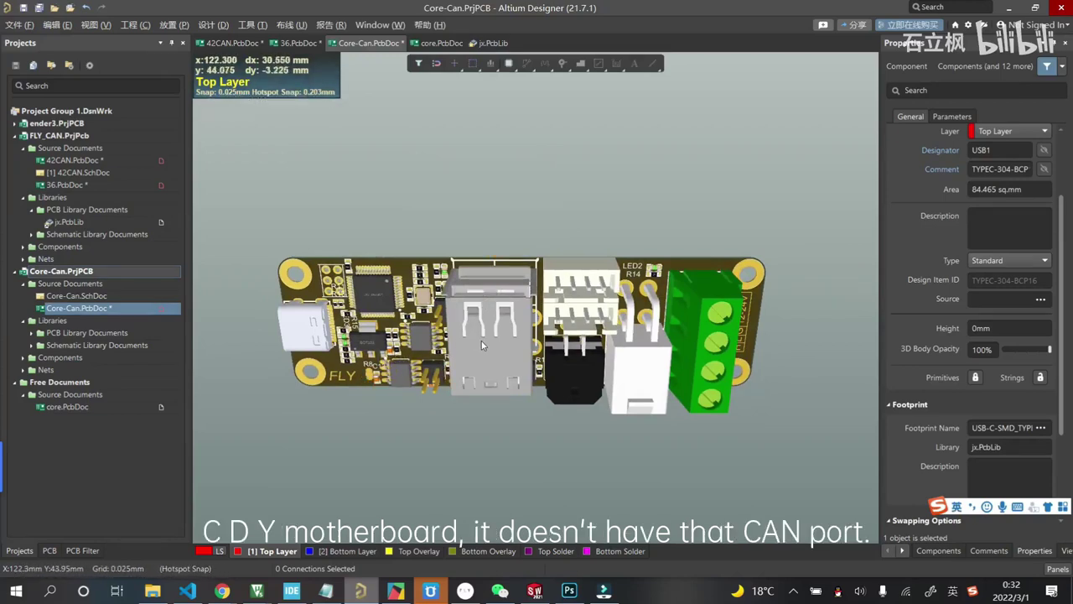
key(shift)
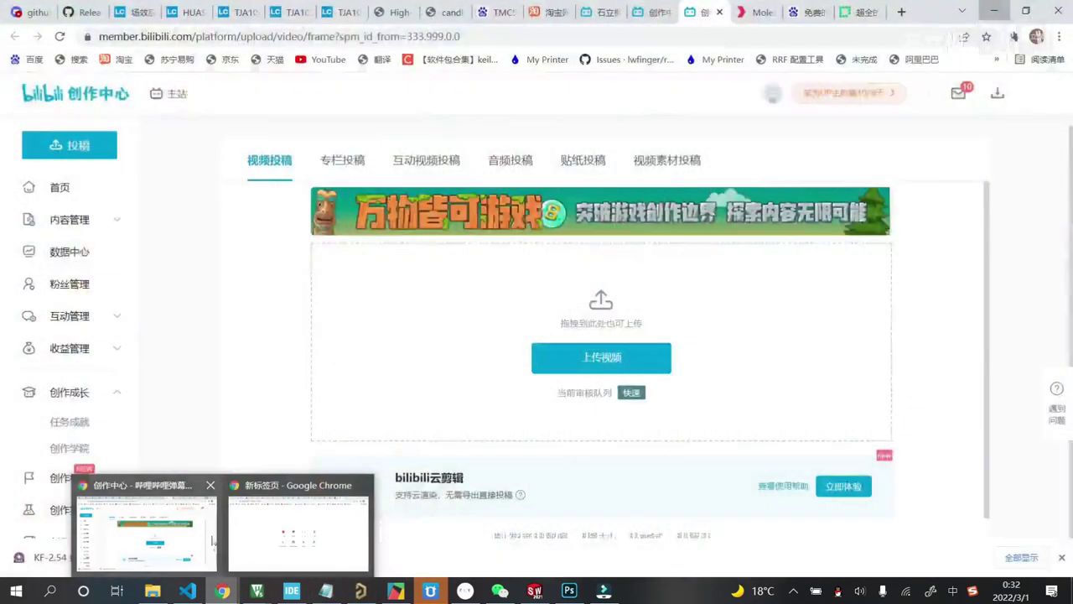
- Open the FLY-CDY-V3 product page from the AliExpress store listing in Chrome
mouse_move(221, 591)
click(271, 537)
click(726, 38)
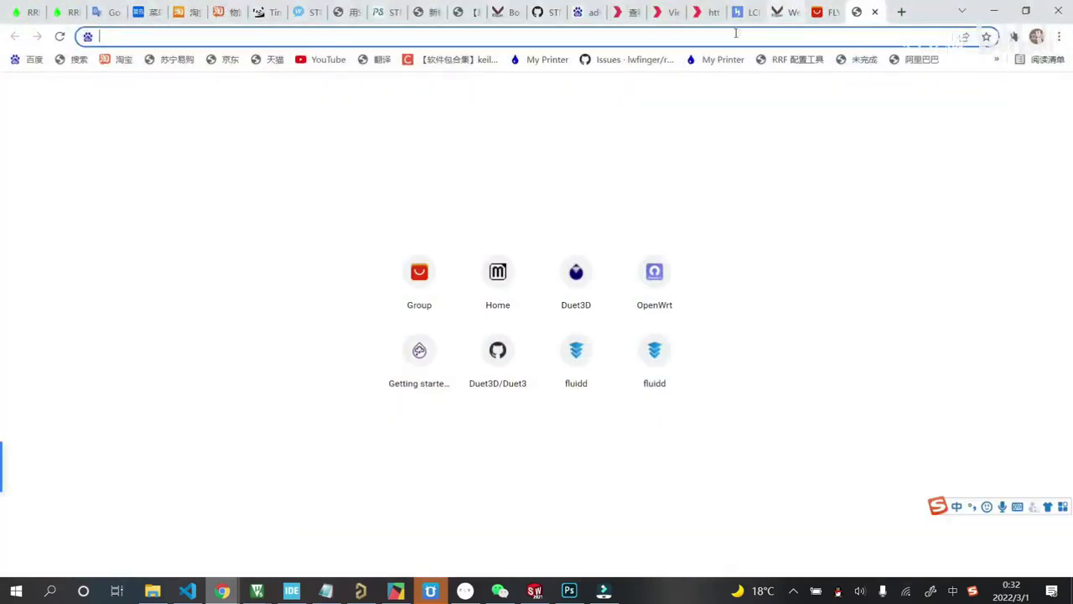
click(810, 15)
scroll(402, 321, up, 2)
scroll(419, 303, up, 5)
click(419, 303)
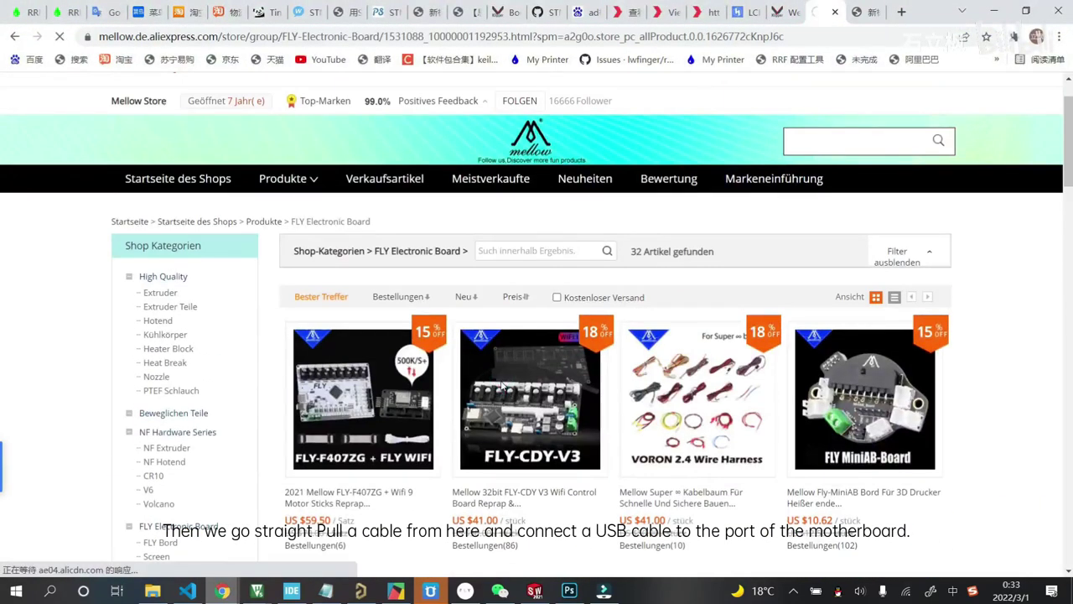
click(501, 385)
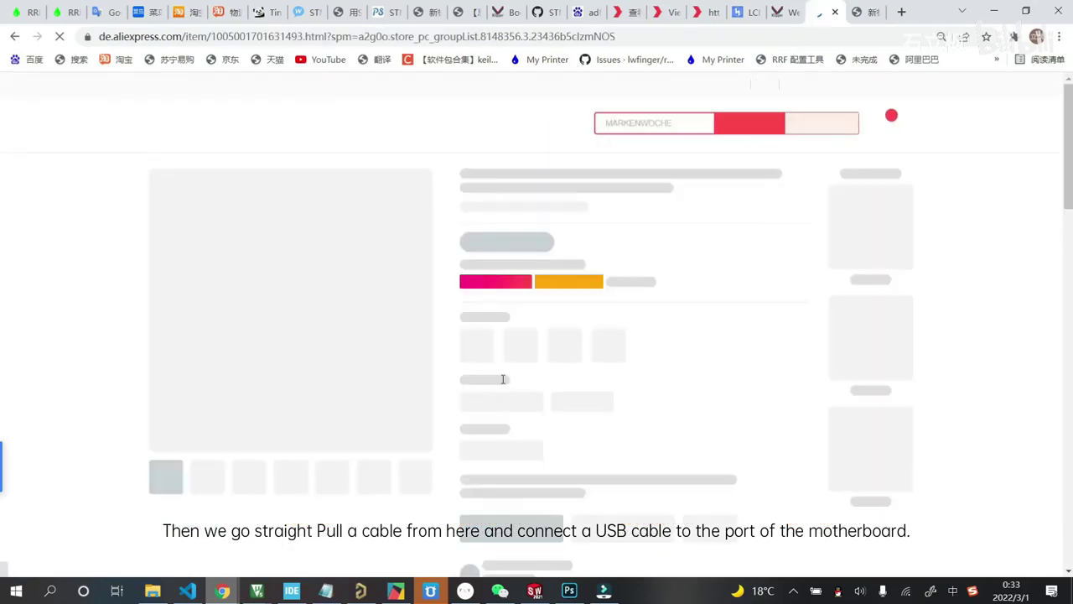
- View the FLY-CDY-V3 product photos, then return to the Core-Can design in Altium
scroll(404, 374, down, 2)
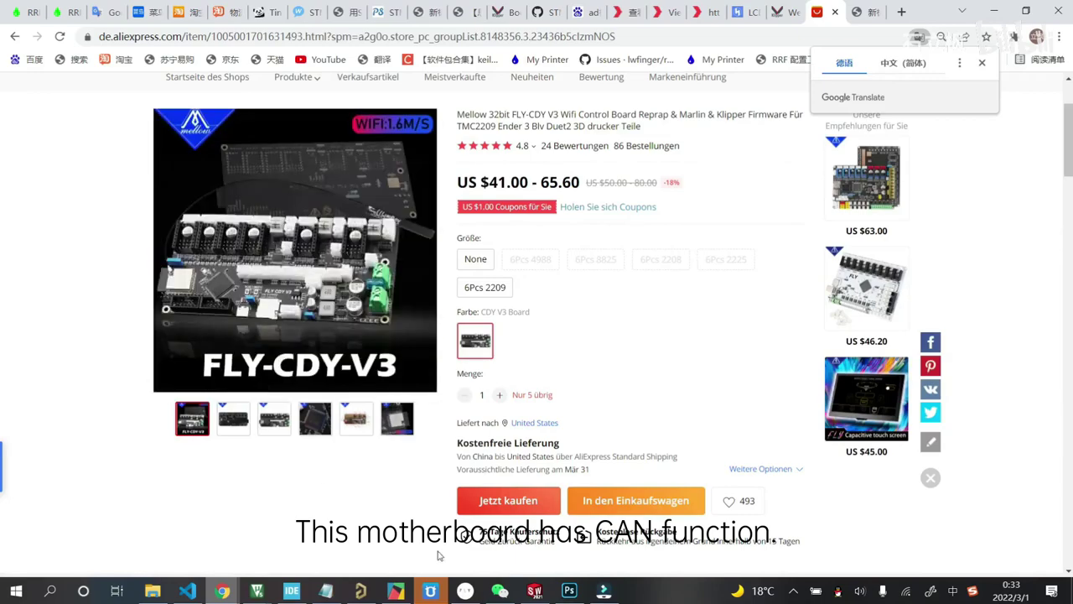
click(369, 590)
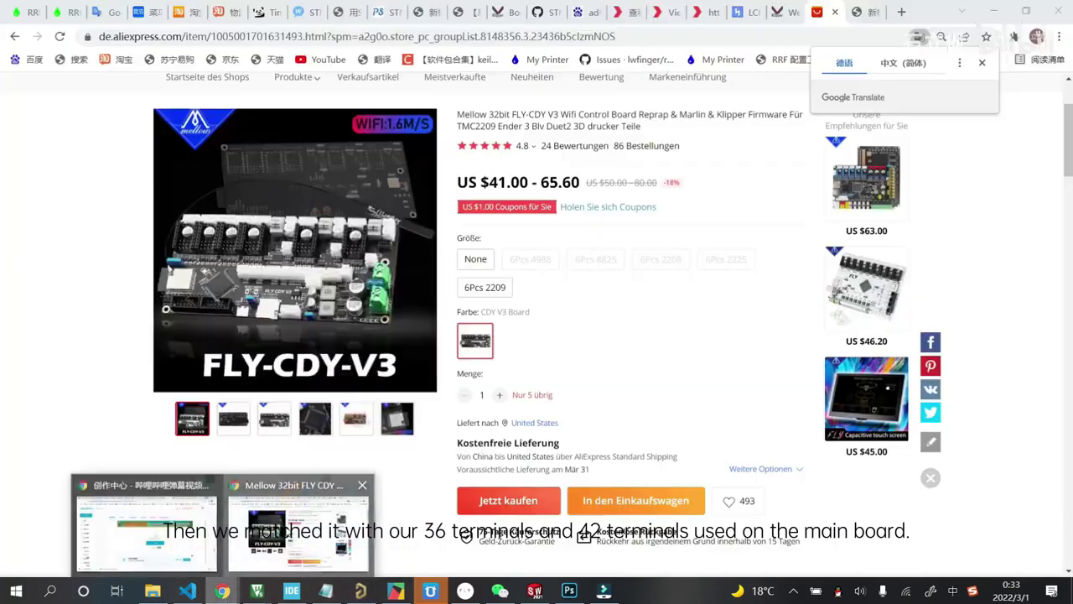
click(297, 524)
mouse_move(274, 417)
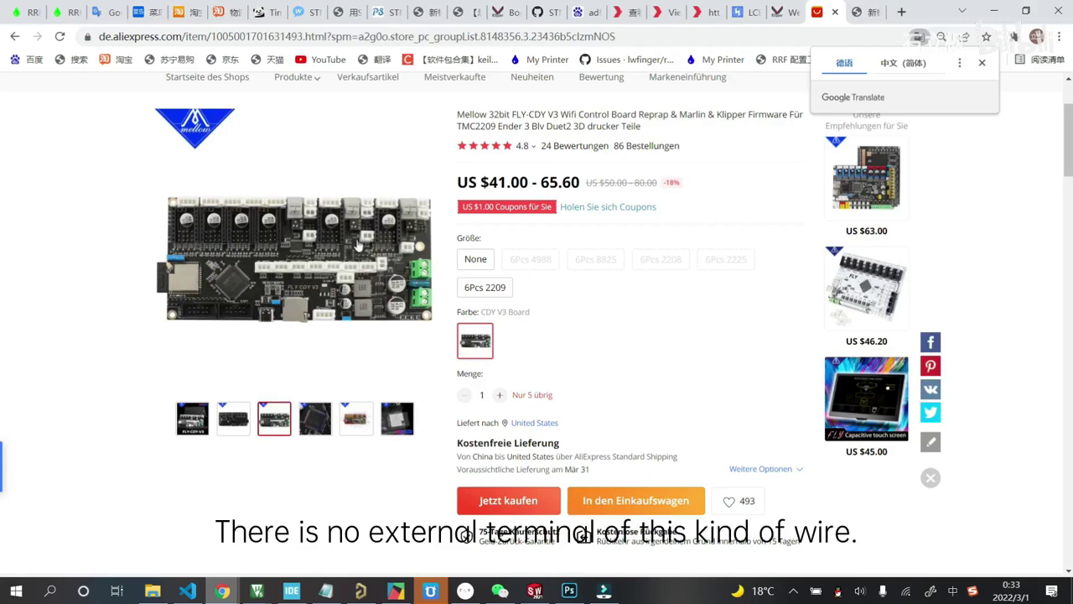
click(993, 11)
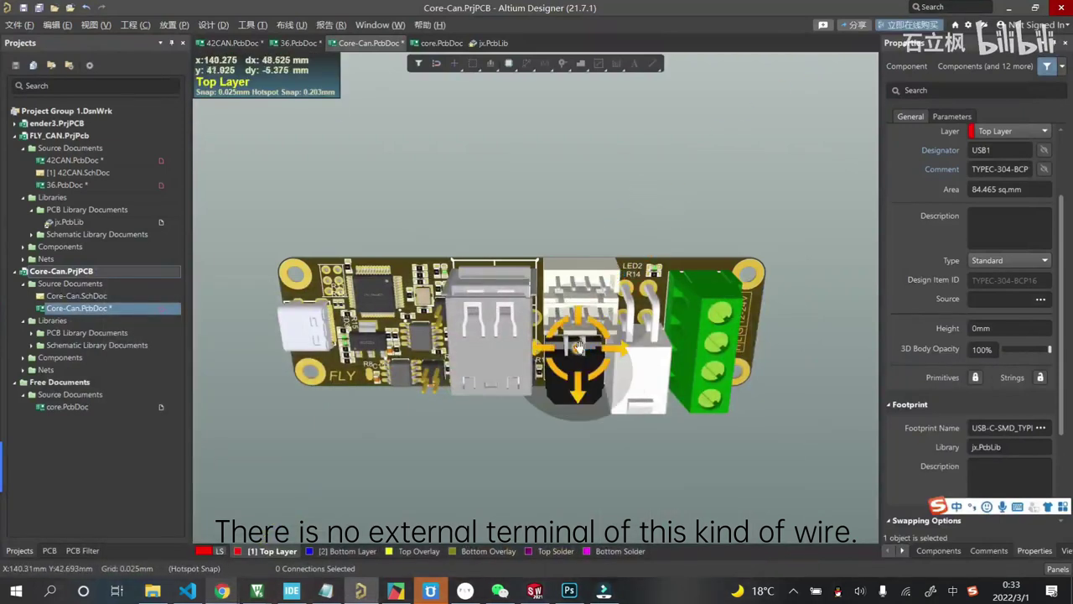
- Tilt the Core-Can board and inspect the MAX-2 and MAX-1 2x2 headers
mouse_move(620, 310)
shift+right_down()
mouse_move(579, 337)
mouse_move(577, 357)
shift+right_up()
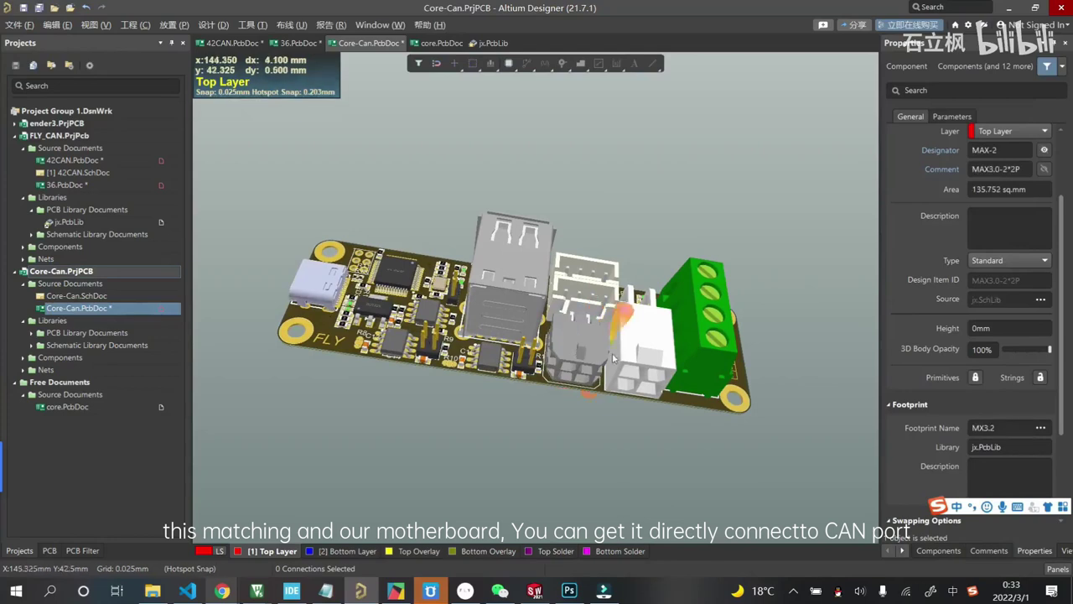
click(644, 348)
click(703, 306)
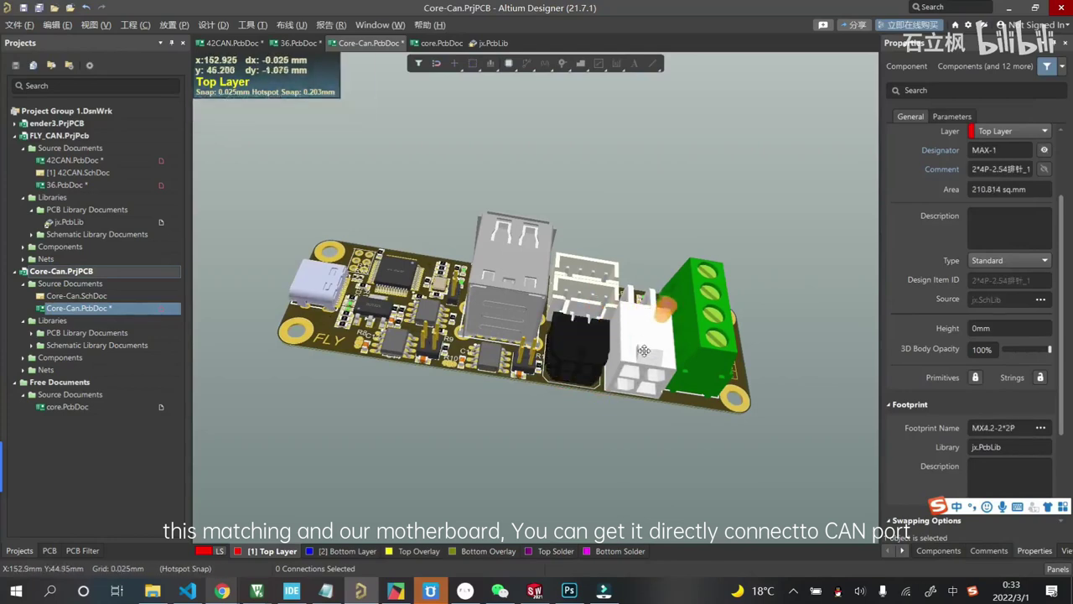
- Inspect green terminal blocks CJ1 and CJ2, then the white screen1 XH2.54-4 connector
mouse_move(689, 297)
shift+right_down()
mouse_move(555, 324)
mouse_move(681, 328)
shift+right_up()
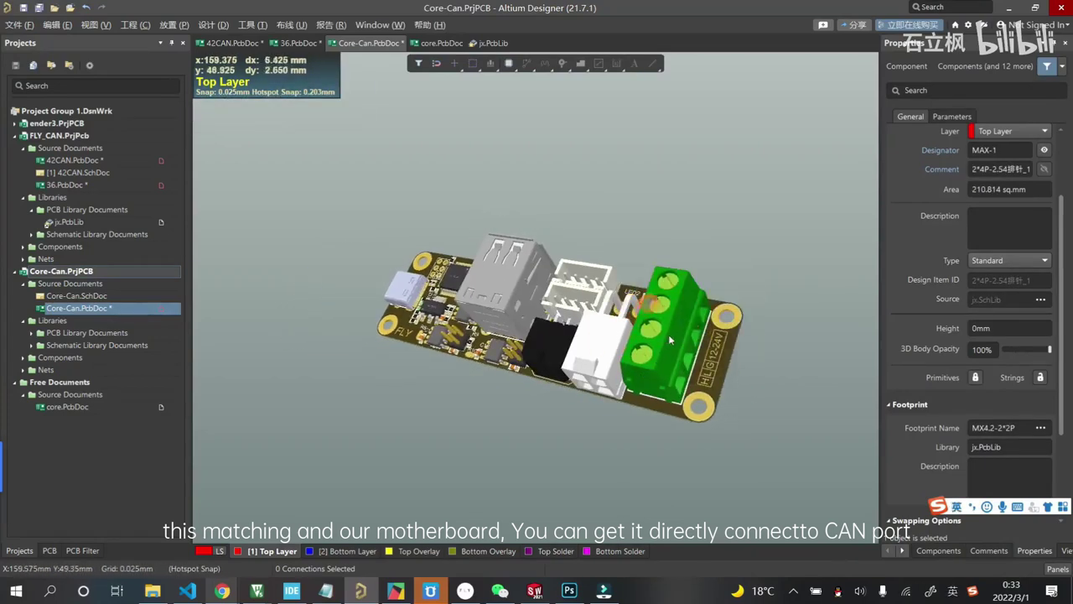
click(696, 358)
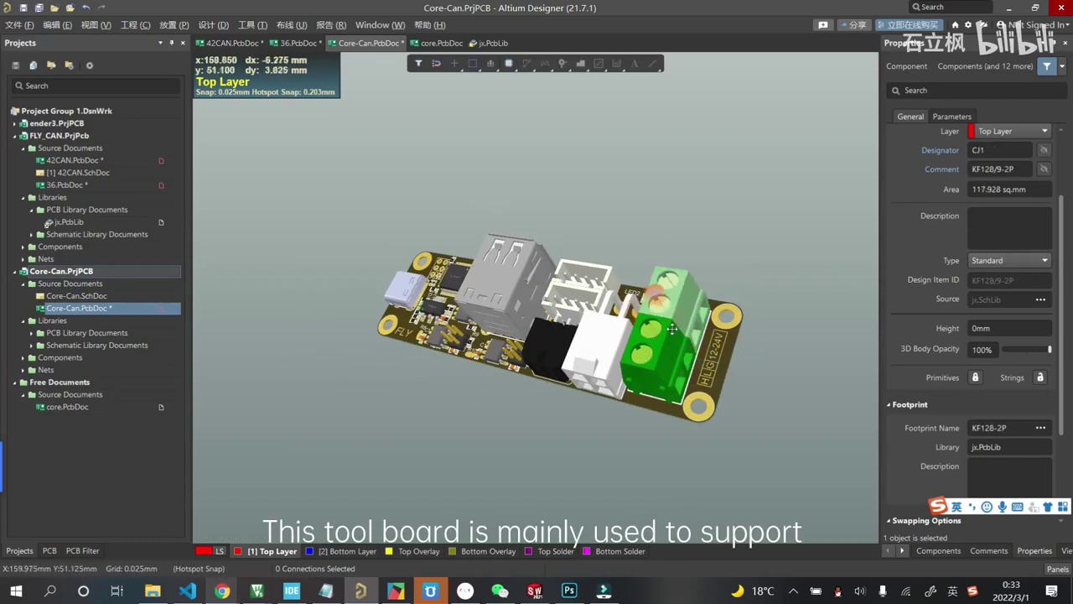
click(664, 292)
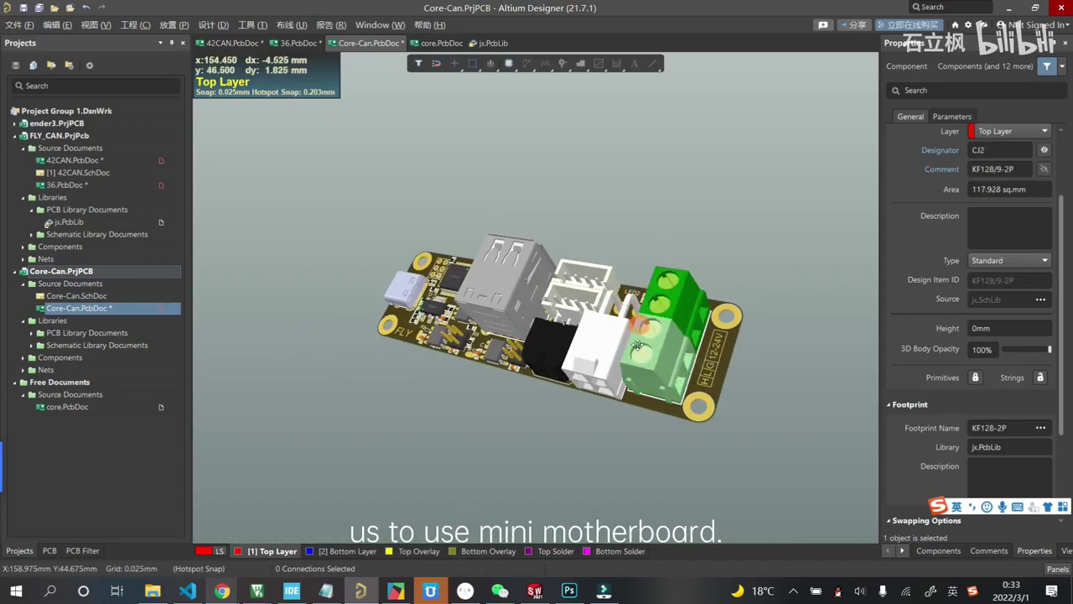
click(590, 279)
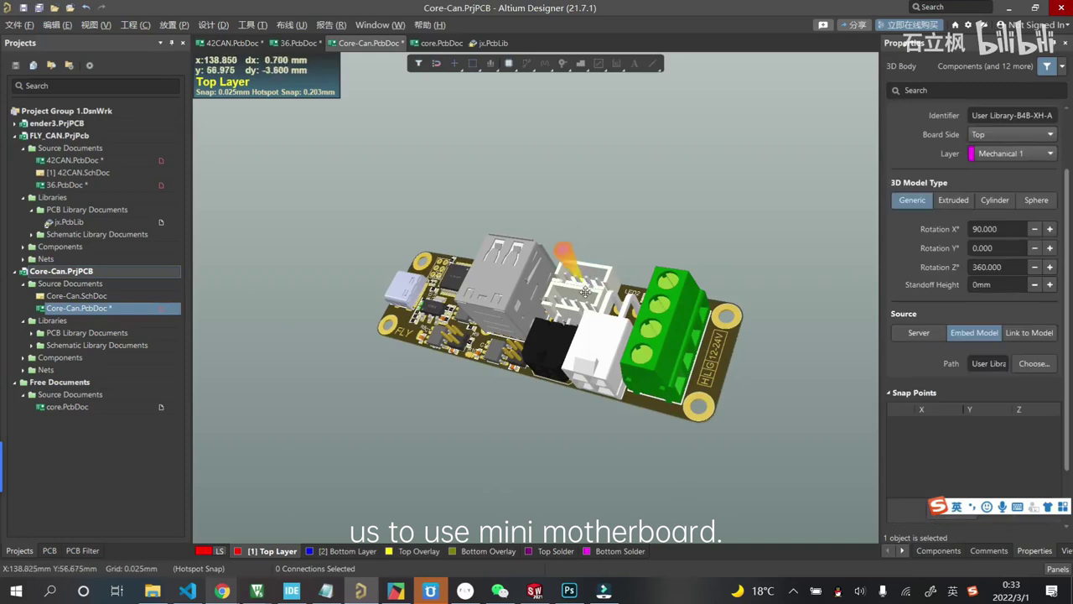
click(582, 302)
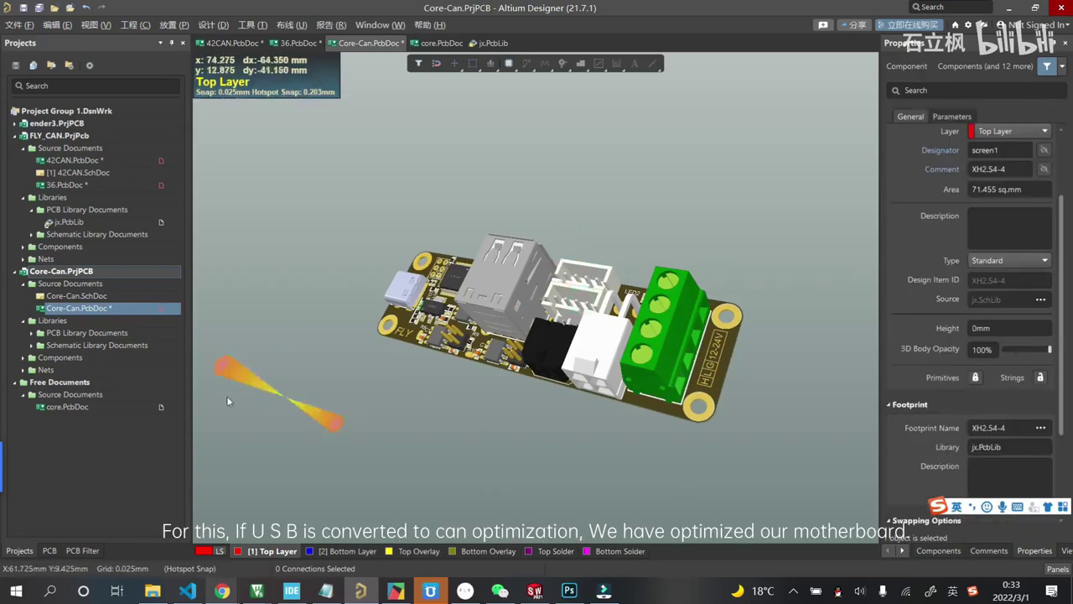
- Open the Fly-Gemini core.PcbDoc and zoom around its motherboard layout
double_click(93, 407)
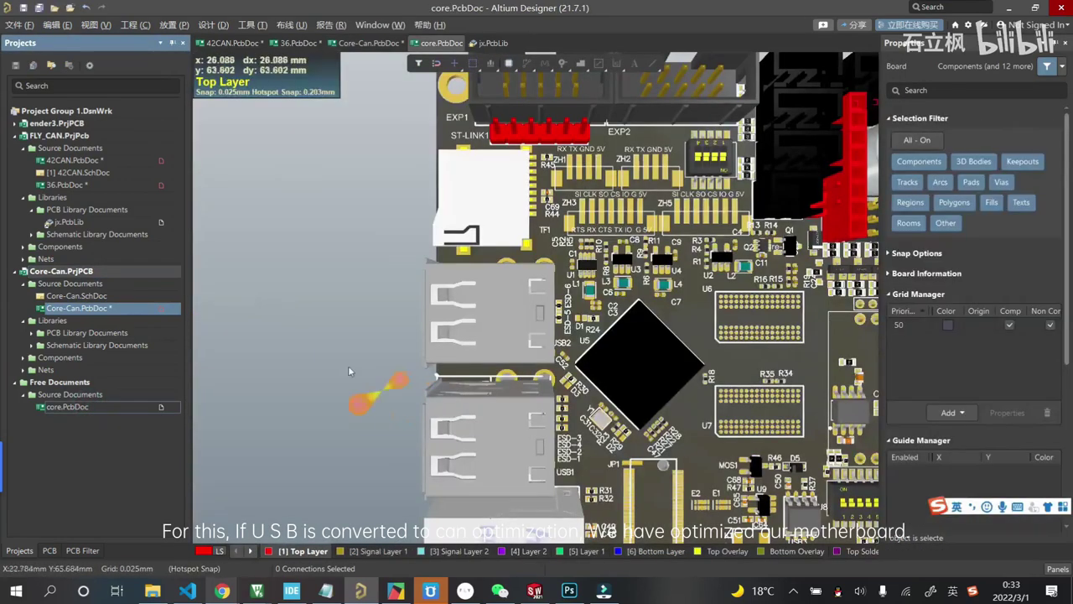
ctrl+scroll(269, 317, down, 3)
scroll(546, 359, down, 3)
ctrl+scroll(546, 358, up, 4)
ctrl+scroll(719, 228, down, 2)
ctrl+scroll(723, 228, up, 2)
ctrl+scroll(682, 250, up, 2)
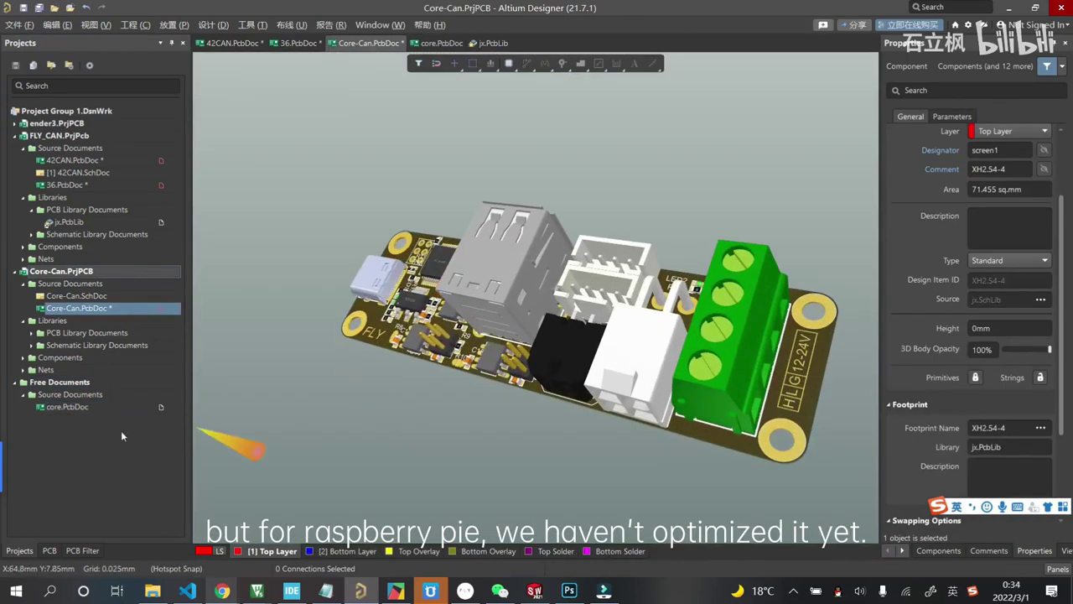
- Zoom out to the whole Fly-Gemini board, then return to the Core-Can design
click(84, 406)
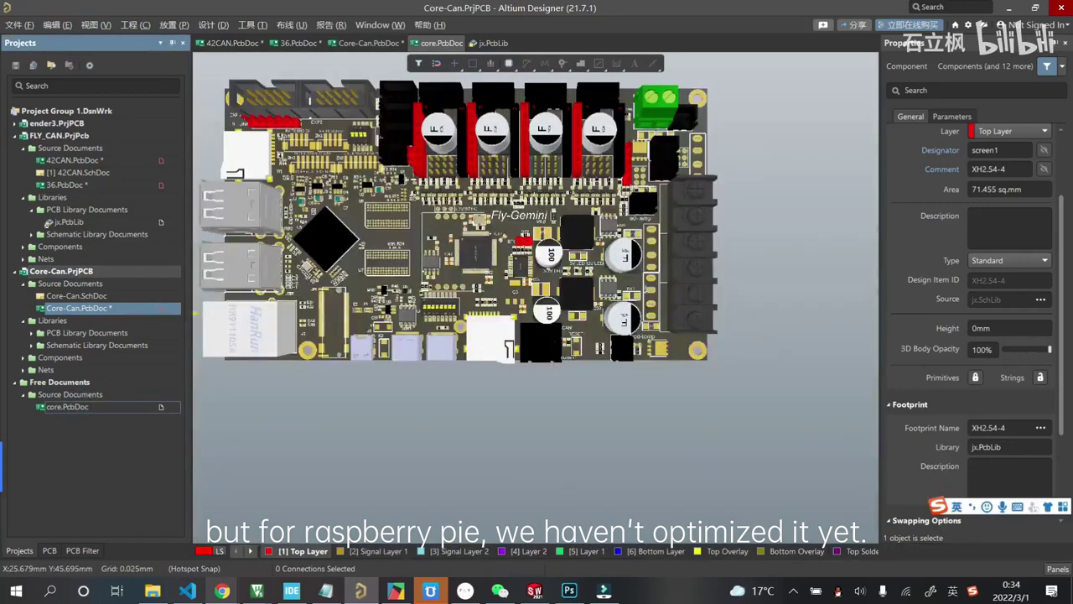
scroll(460, 366, up, 3)
ctrl+scroll(331, 378, up, 2)
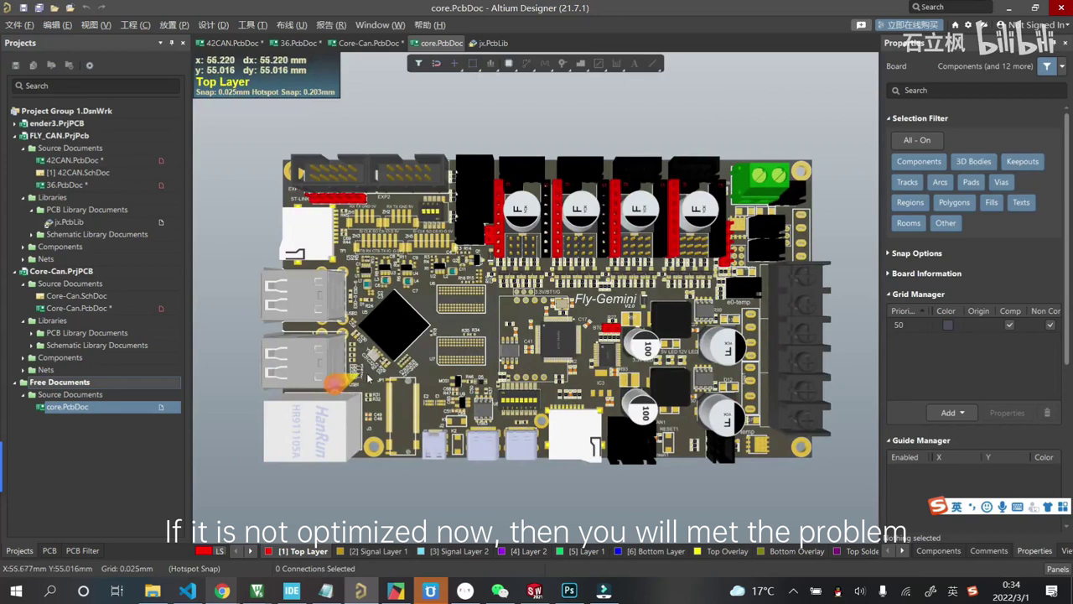
click(102, 310)
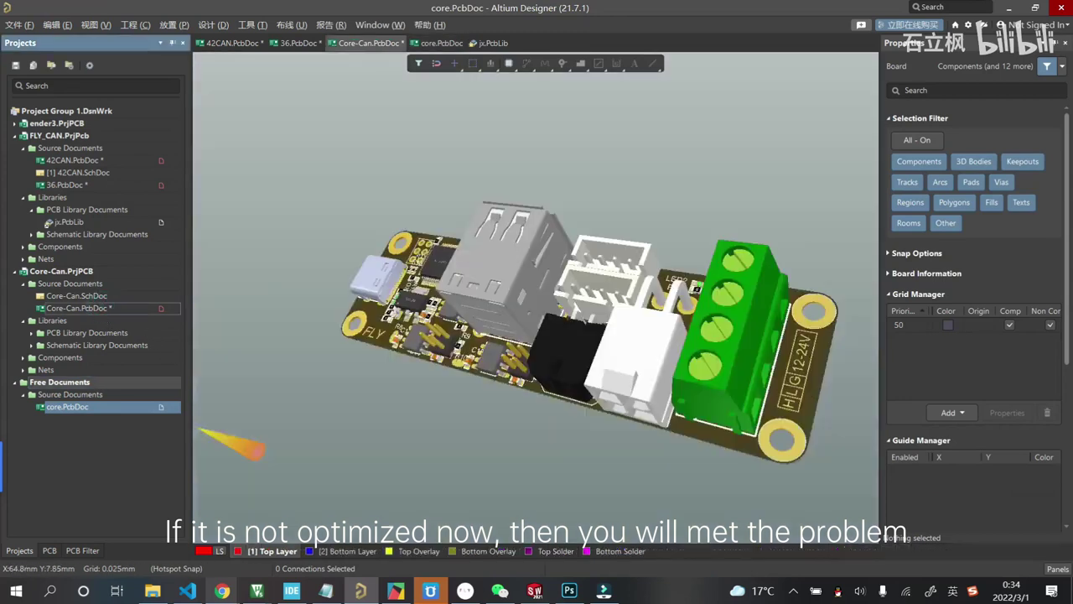
click(71, 408)
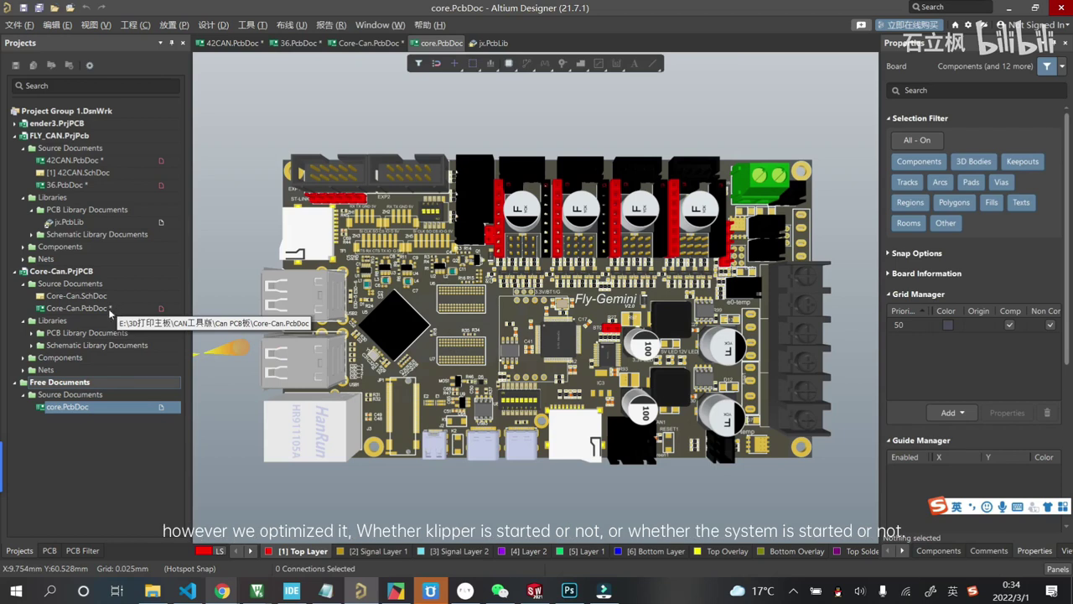
- Reopen Core-Can.PcbDoc and tilt the board toward its USB-C connector end
double_click(109, 309)
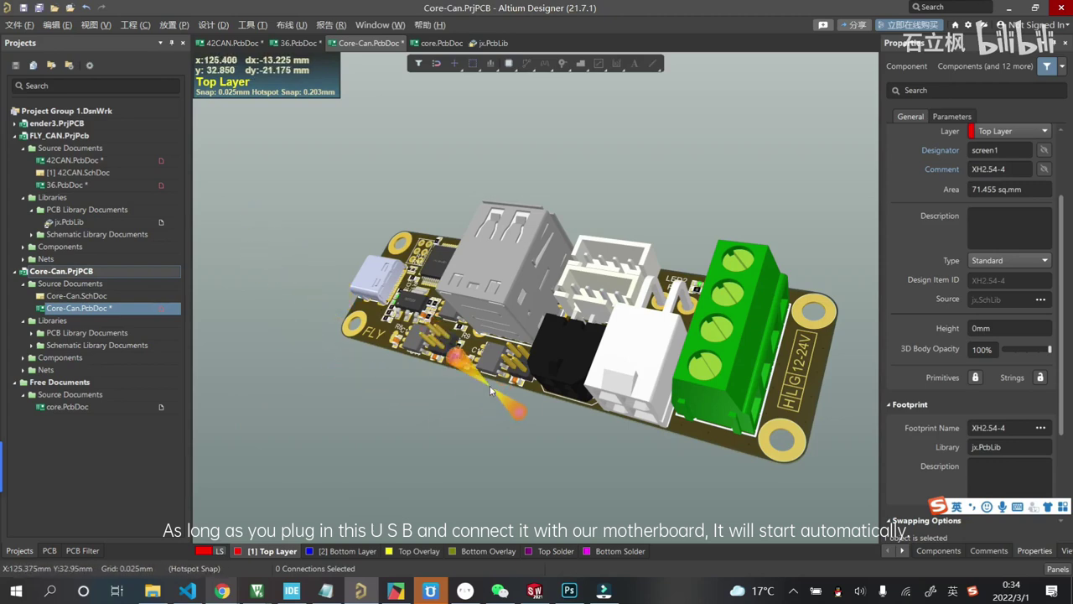
shift+right_drag(492, 392, 341, 329)
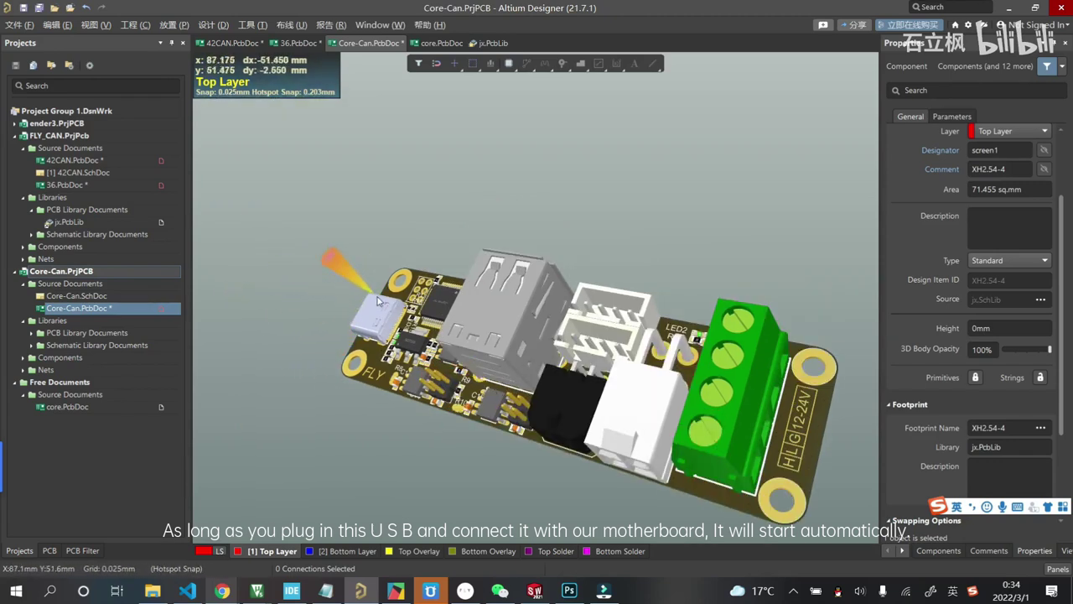